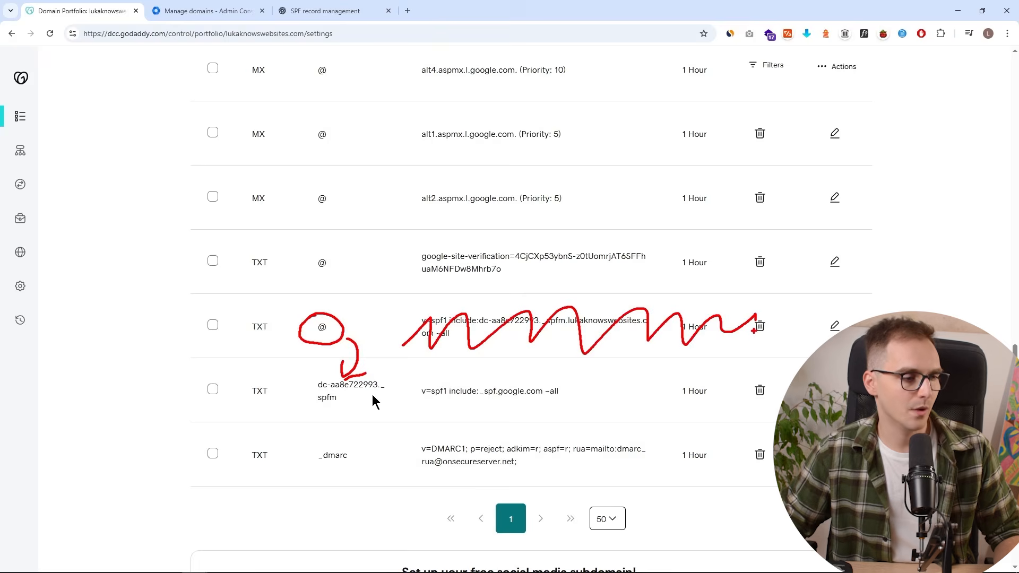
- Attempt to delete the root @ SPF TXT record and dismiss the failed-deletion error
{"action": "left_click", "coordinate": [759, 326]}
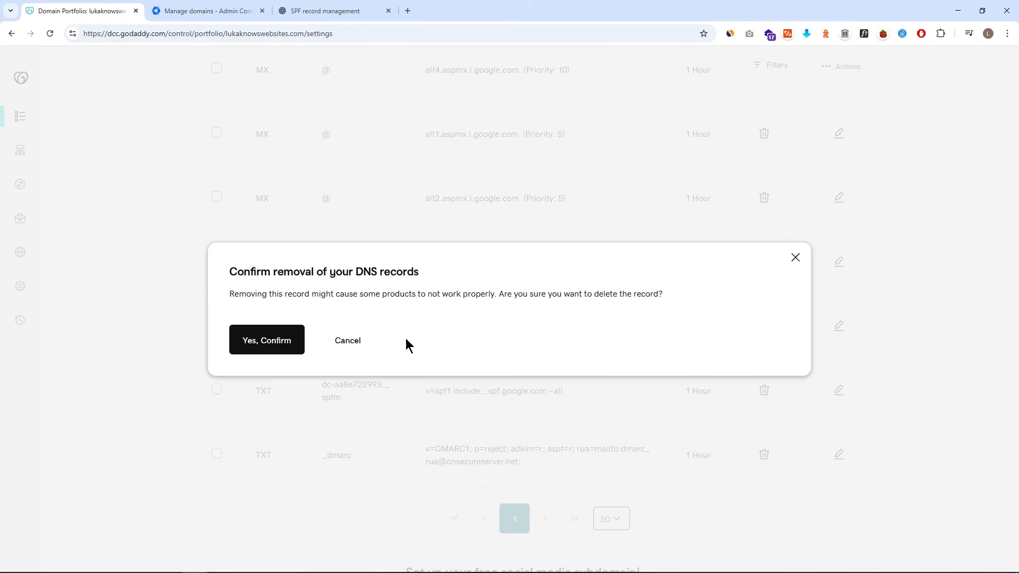
{"action": "left_click", "coordinate": [290, 346]}
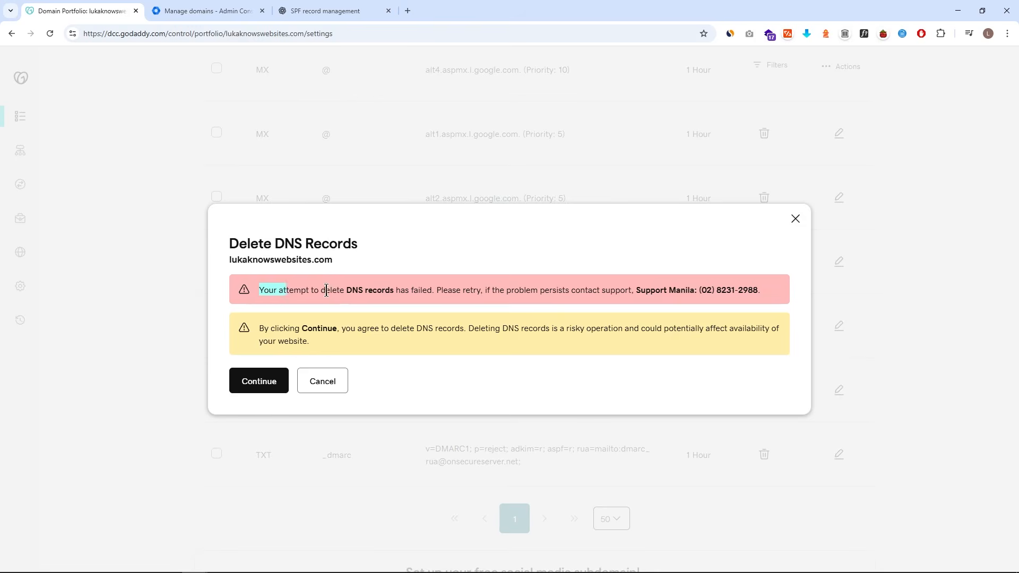
{"action": "left_click_drag", "start_coordinate": [327, 292], "coordinate": [772, 283]}
{"action": "left_click", "coordinate": [784, 223]}
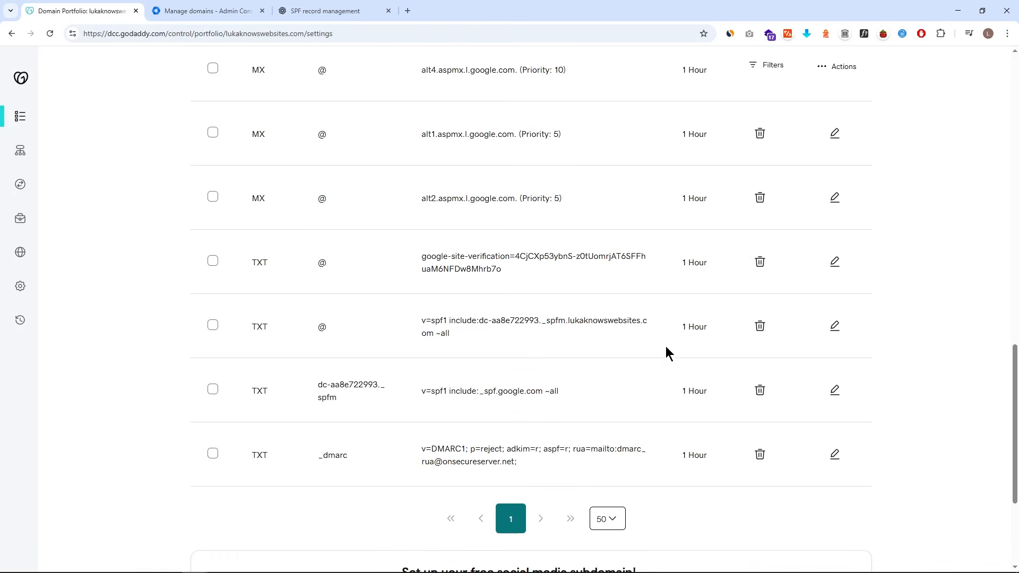
- Trim the root @ SPF record down to v=spf1, save it, then delete it
{"action": "left_click", "coordinate": [833, 328]}
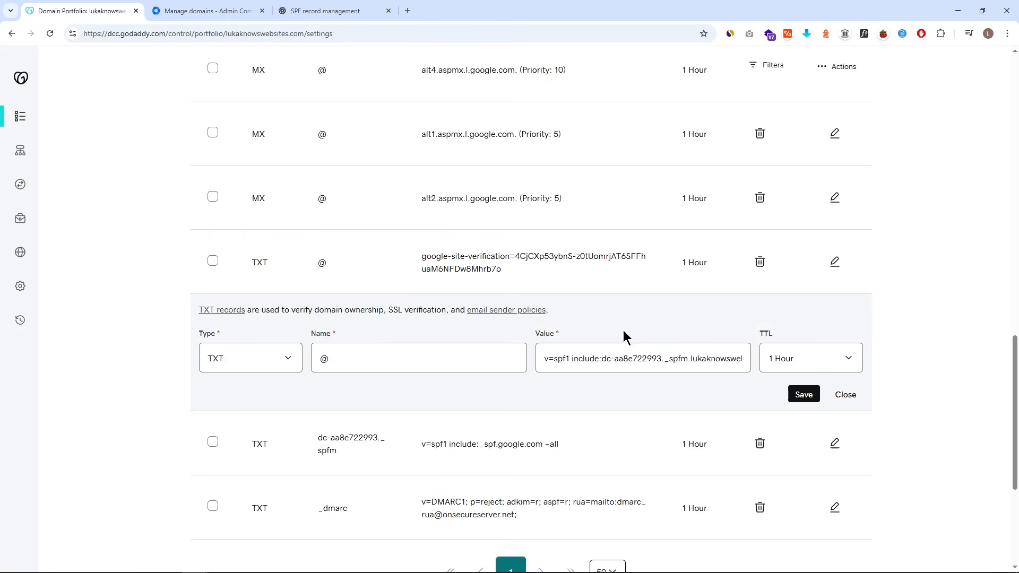
{"action": "left_click_drag", "start_coordinate": [569, 361], "coordinate": [831, 365]}
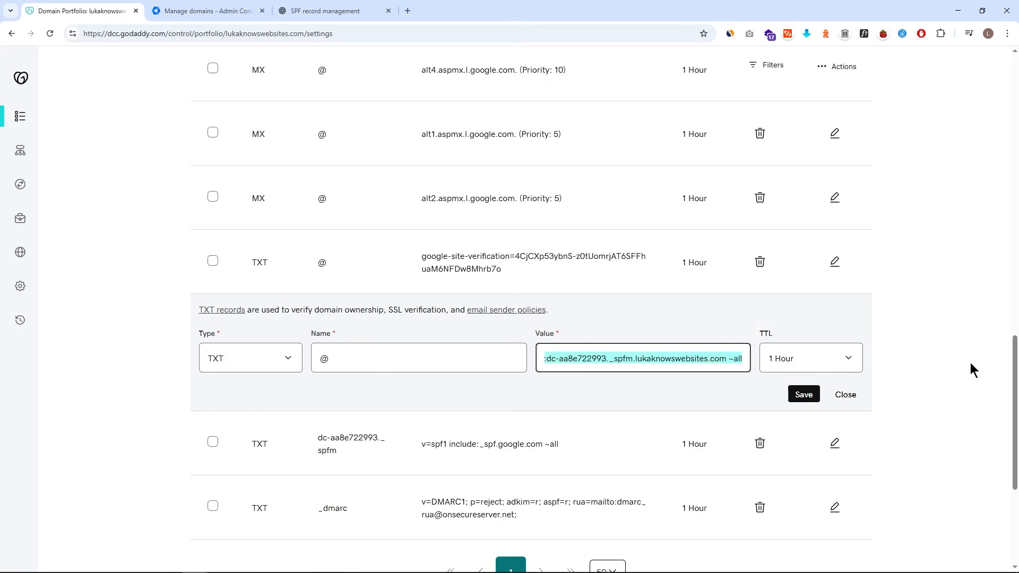
{"action": "key", "text": "BackSpace"}
{"action": "left_click", "coordinate": [802, 399]}
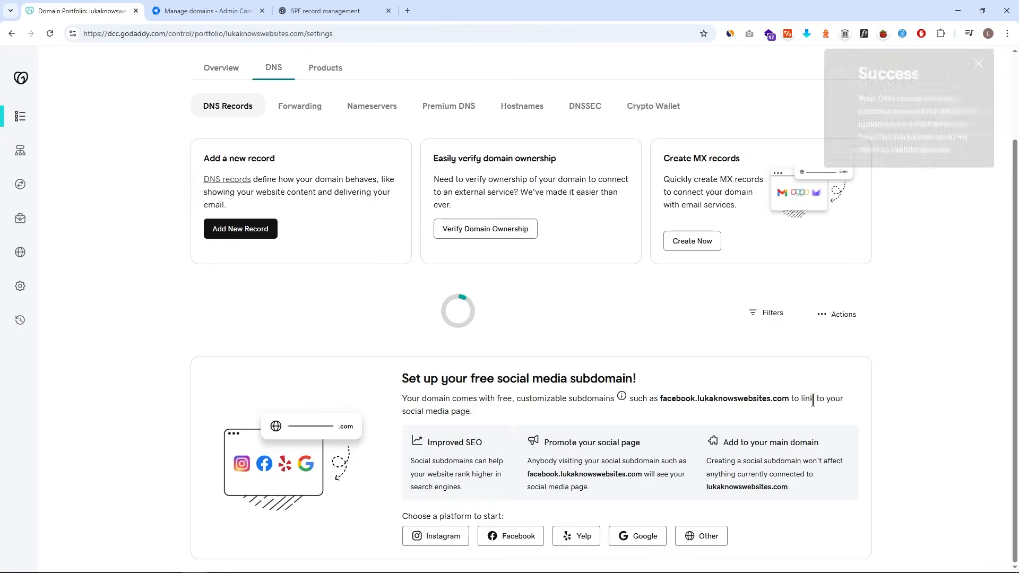
{"action": "scroll", "coordinate": [769, 358], "scroll_direction": "down", "scroll_amount": 15}
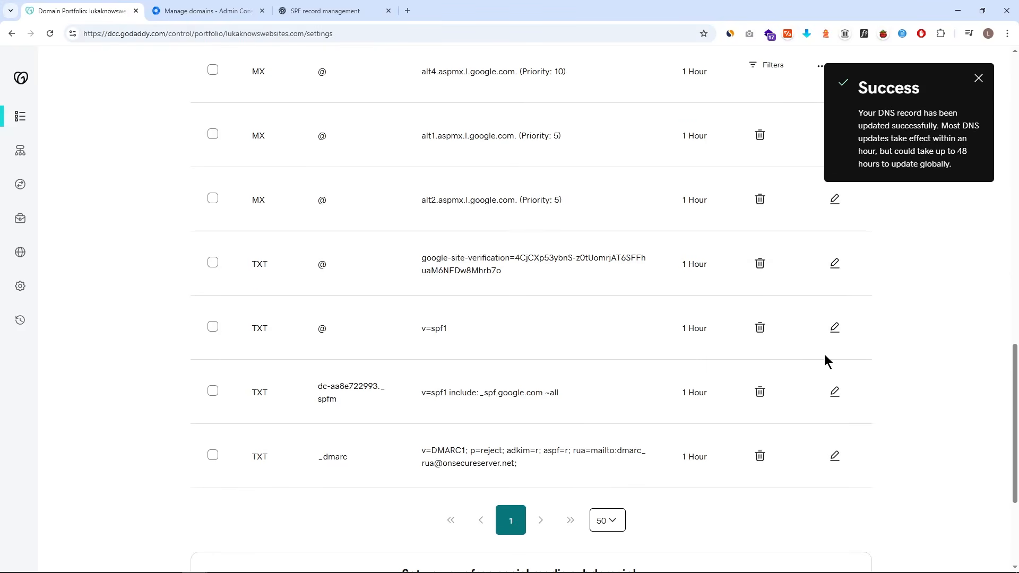
{"action": "left_click", "coordinate": [761, 328]}
{"action": "left_click", "coordinate": [293, 339]}
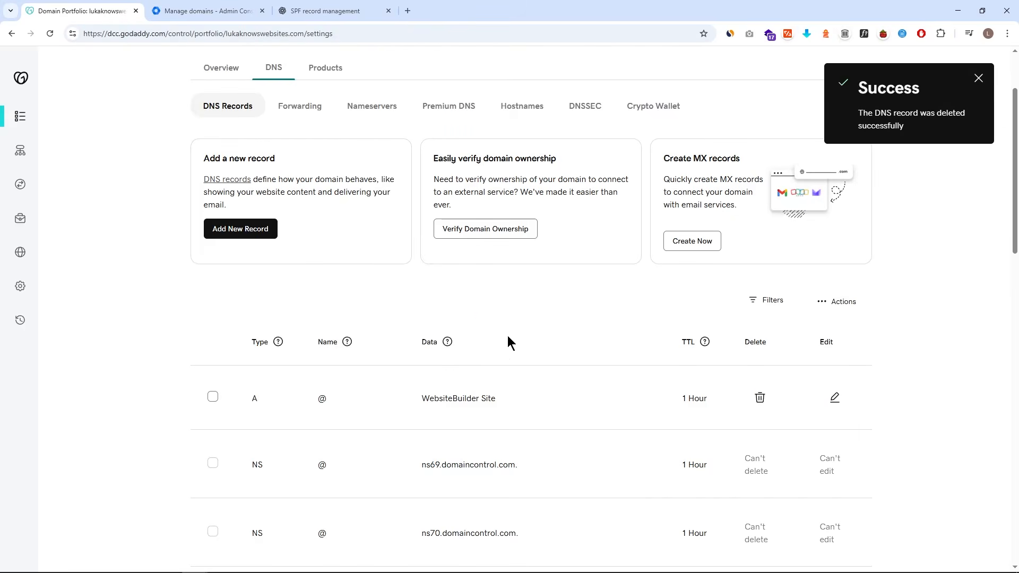
{"action": "scroll", "coordinate": [508, 336], "scroll_direction": "down", "scroll_amount": 10}
- Rename the dc-aa8e722993._spfm TXT record to @ and confirm the change
{"action": "scroll", "coordinate": [507, 336], "scroll_direction": "down", "scroll_amount": 2}
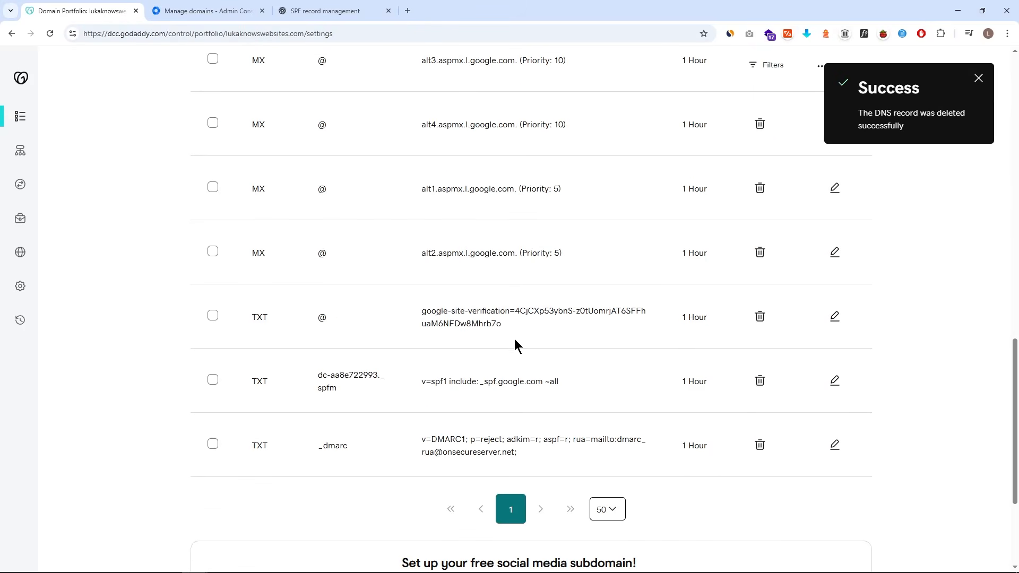
{"action": "left_click", "coordinate": [835, 380]}
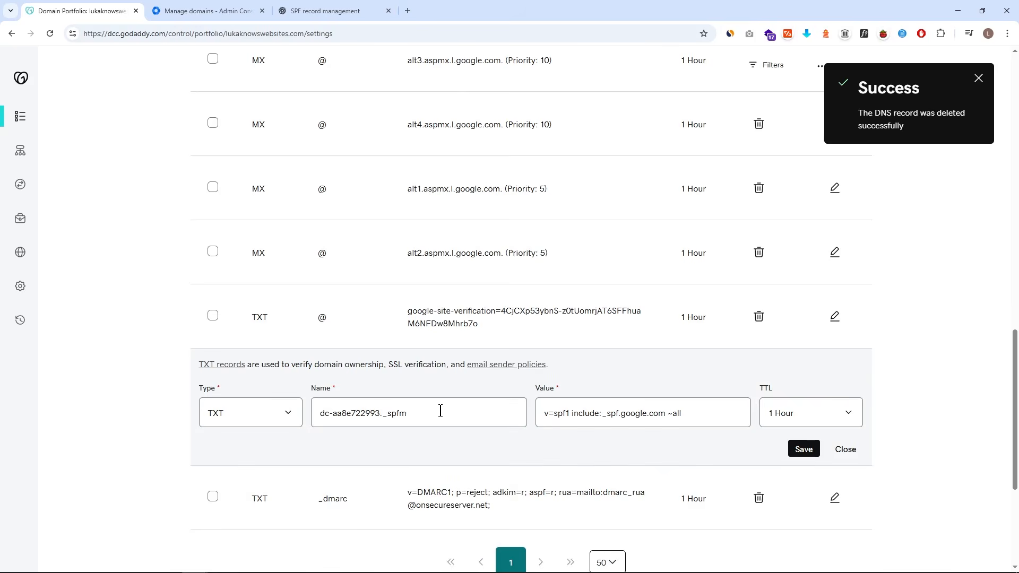
{"action": "left_click_drag", "start_coordinate": [440, 411], "coordinate": [269, 416]}
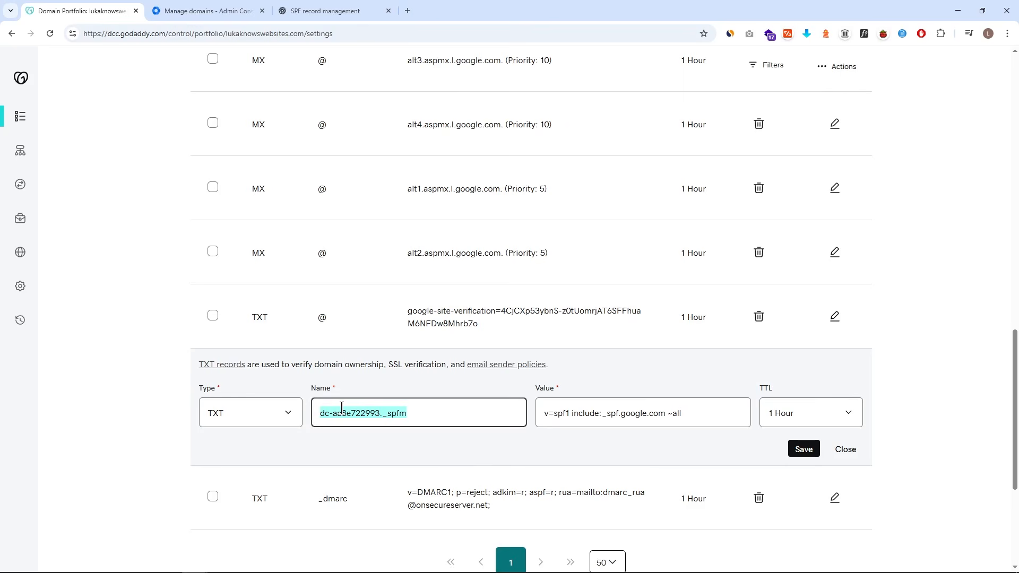
{"action": "type", "text": "@"}
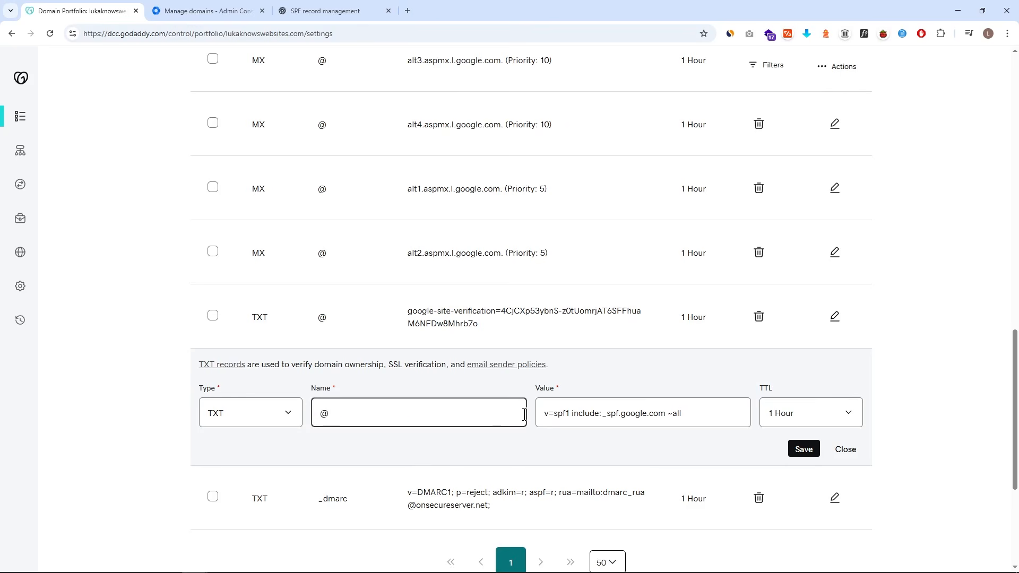
{"action": "left_click", "coordinate": [536, 450]}
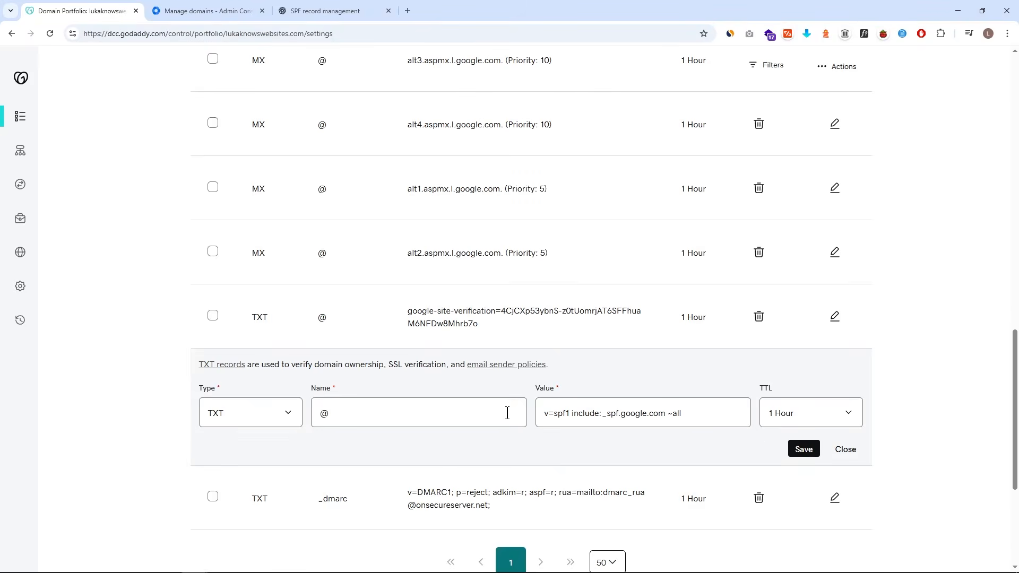
{"action": "left_click", "coordinate": [794, 450]}
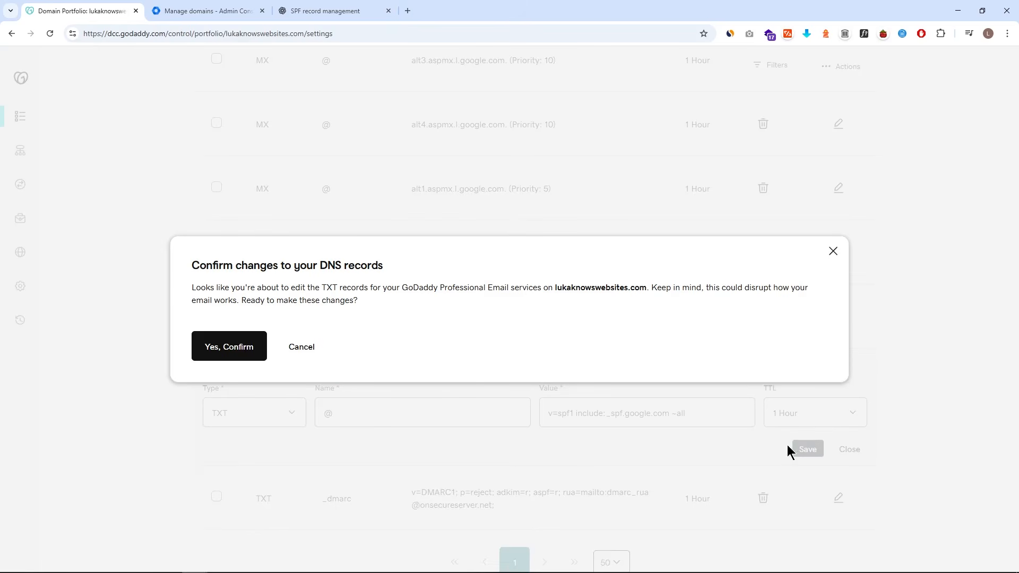
{"action": "left_click", "coordinate": [255, 357]}
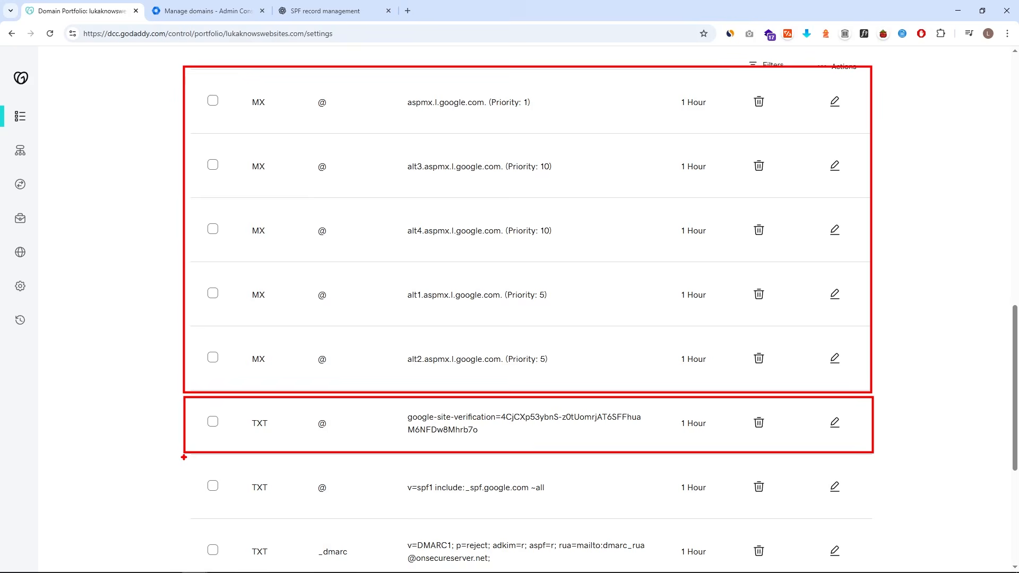
{"action": "mouse_move", "coordinate": [184, 457]}
{"action": "left_mouse_down"}
{"action": "mouse_move", "coordinate": [439, 513]}
{"action": "mouse_move", "coordinate": [873, 511]}
{"action": "left_mouse_up"}
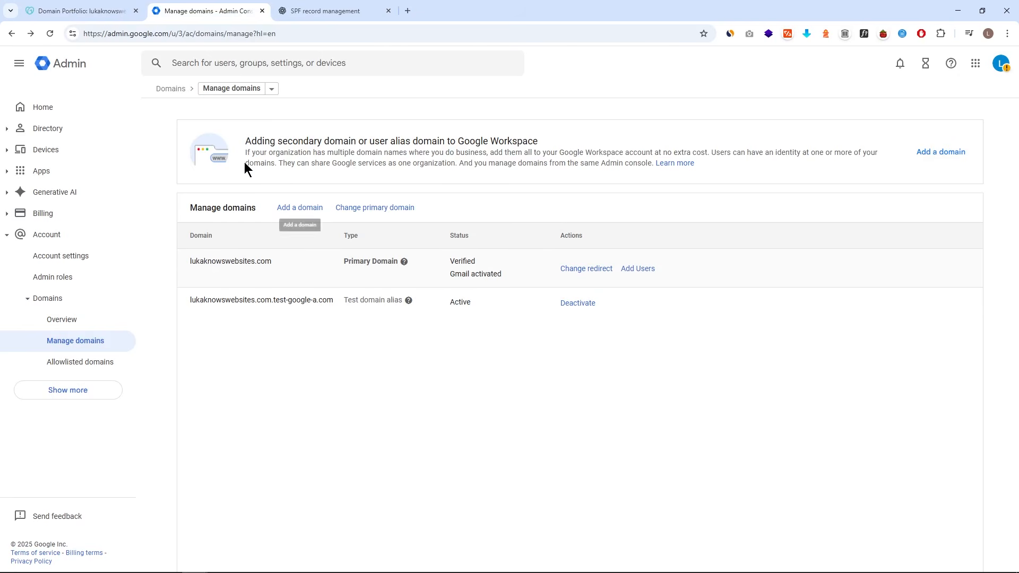
- Search the admin settings for DKIM and open DKIM authentication
{"action": "mouse_move", "coordinate": [134, 49]}
{"action": "left_mouse_down"}
{"action": "mouse_move", "coordinate": [535, 93]}
{"action": "mouse_move", "coordinate": [531, 78]}
{"action": "left_mouse_up"}
{"action": "left_click", "coordinate": [246, 63]}
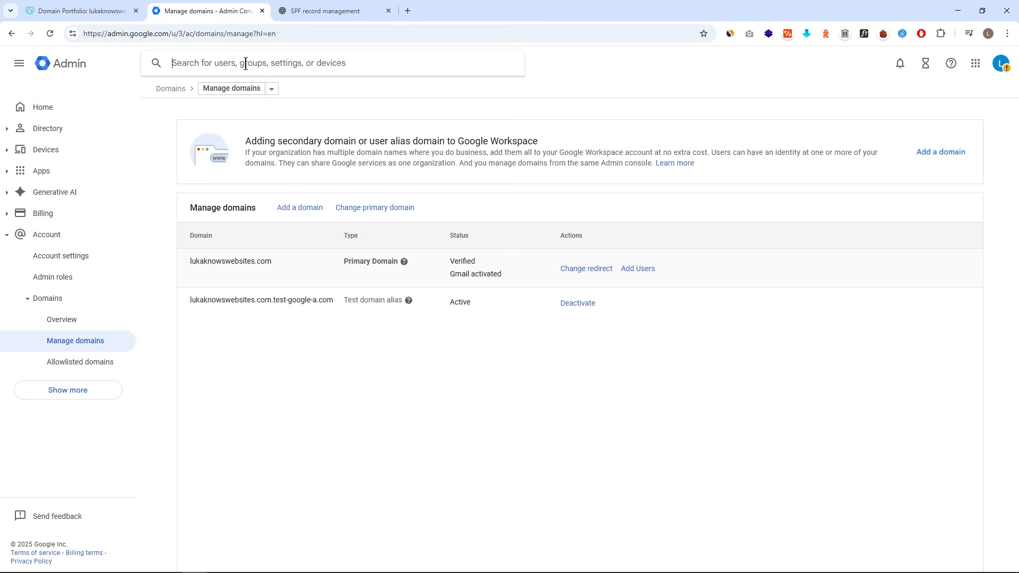
{"action": "type", "text": "DKIM"}
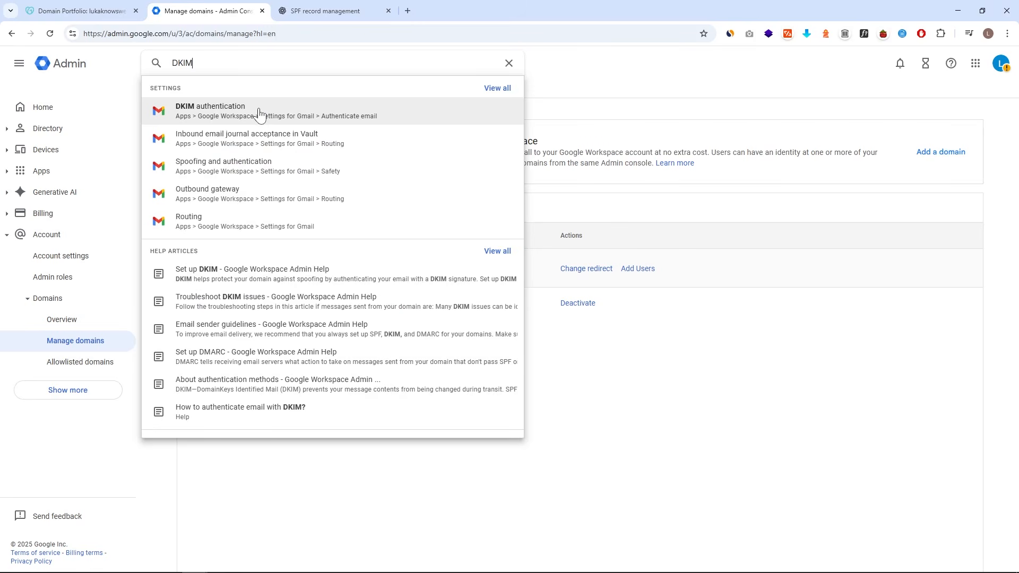
{"action": "left_click", "coordinate": [259, 112]}
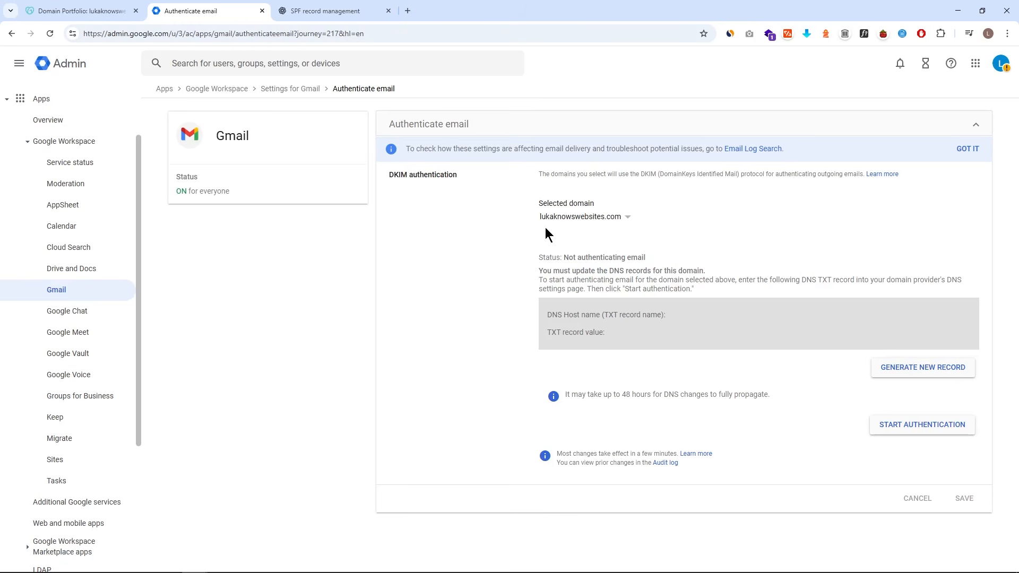
- Generate a new 2048-bit DKIM record with the google selector for lukaknowswebsites.com
{"action": "left_click", "coordinate": [574, 223]}
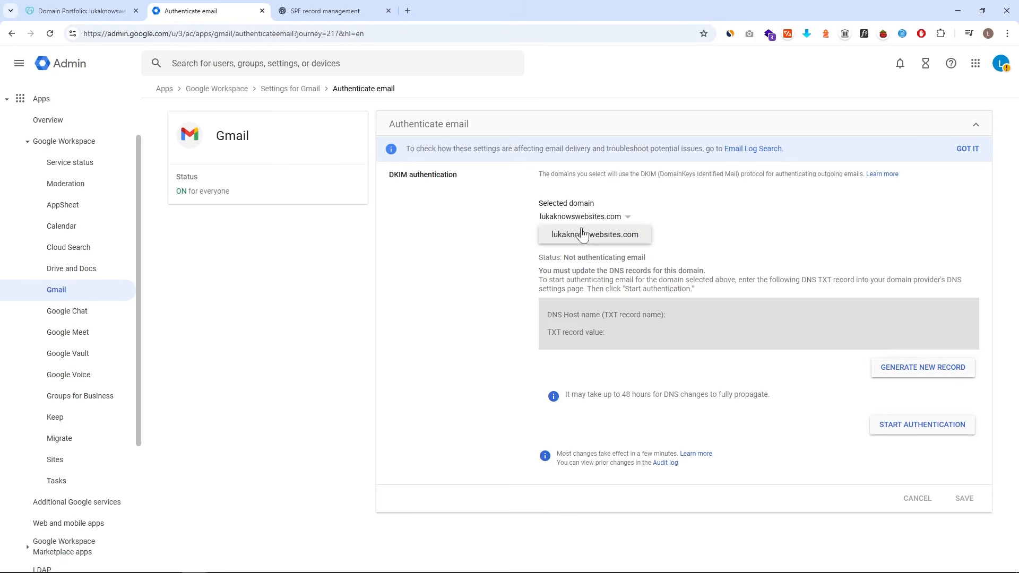
{"action": "left_click", "coordinate": [584, 234]}
{"action": "left_click_drag", "start_coordinate": [527, 191], "coordinate": [659, 230]}
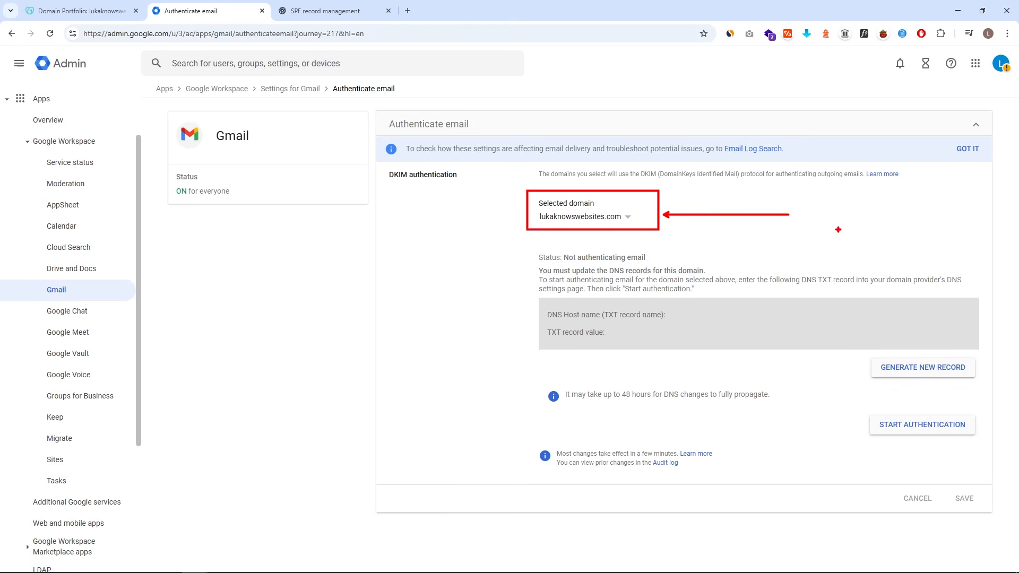
{"action": "left_click_drag", "start_coordinate": [861, 349], "coordinate": [984, 387]}
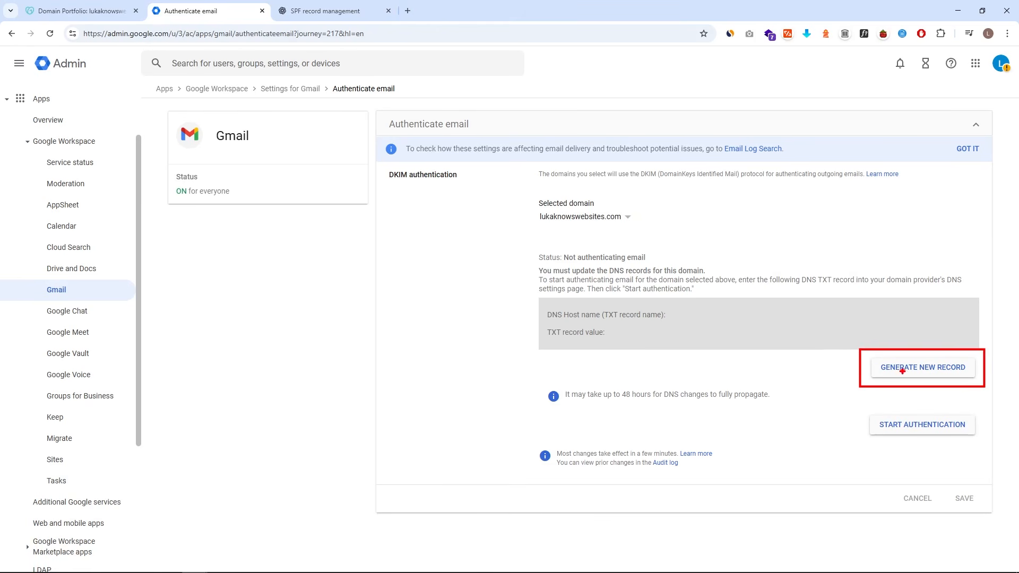
{"action": "left_click", "coordinate": [902, 371]}
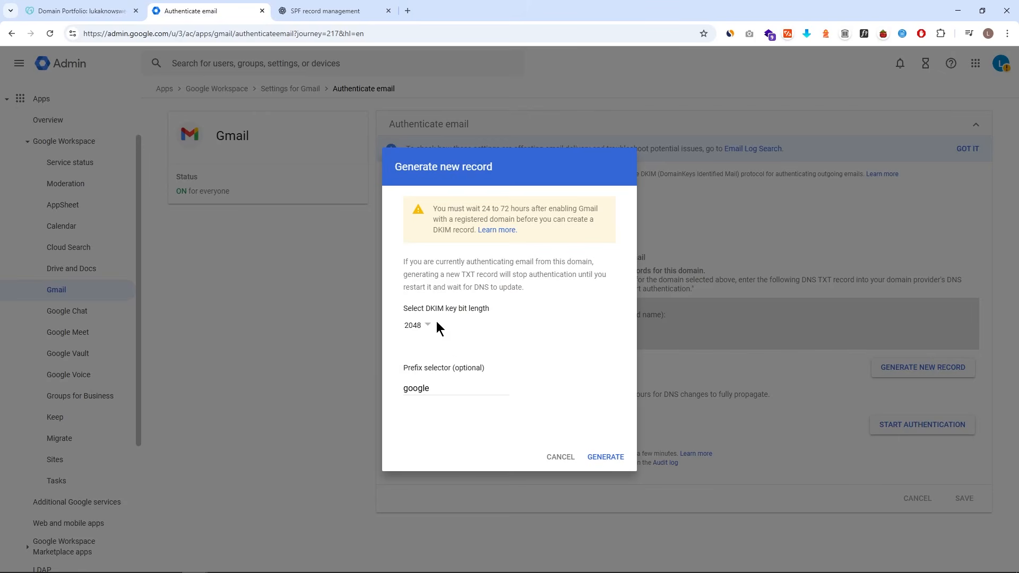
{"action": "left_click", "coordinate": [607, 458]}
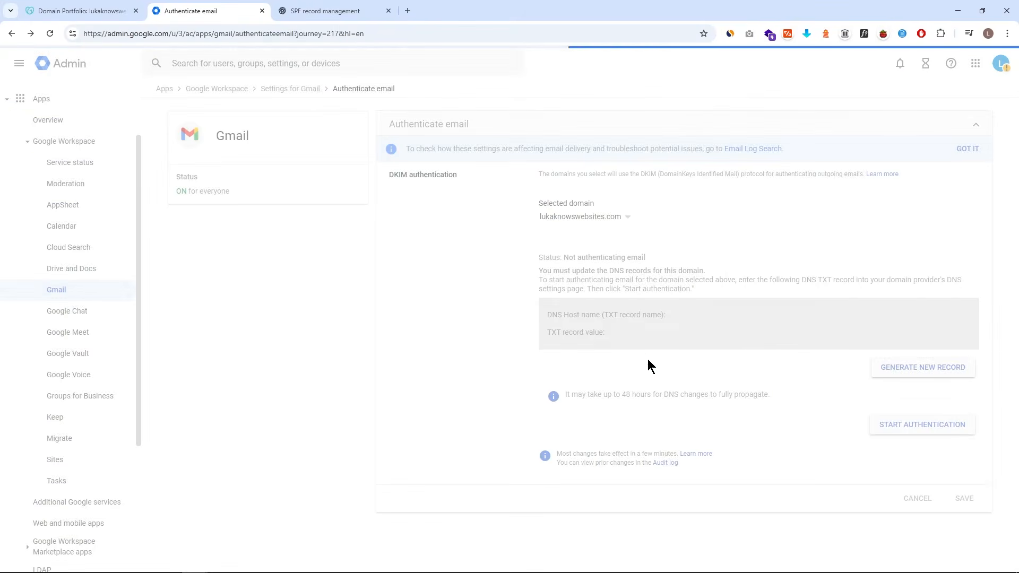
{"action": "key", "text": "ctrl+2"}
{"action": "mouse_move", "coordinate": [532, 296]}
{"action": "left_mouse_down"}
{"action": "mouse_move", "coordinate": [641, 346]}
{"action": "mouse_move", "coordinate": [977, 405]}
{"action": "left_mouse_up"}
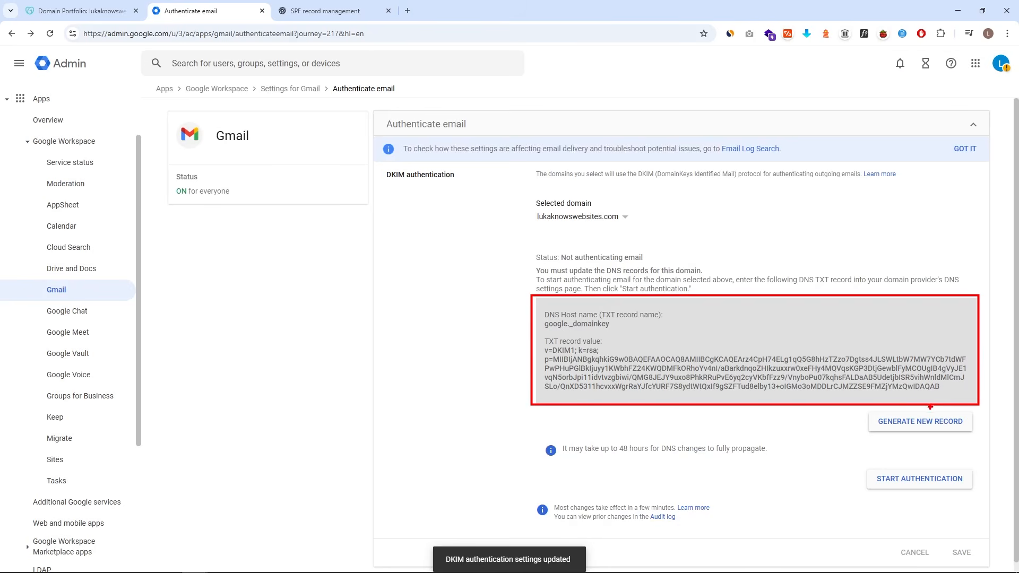
{"action": "key", "text": "Escape"}
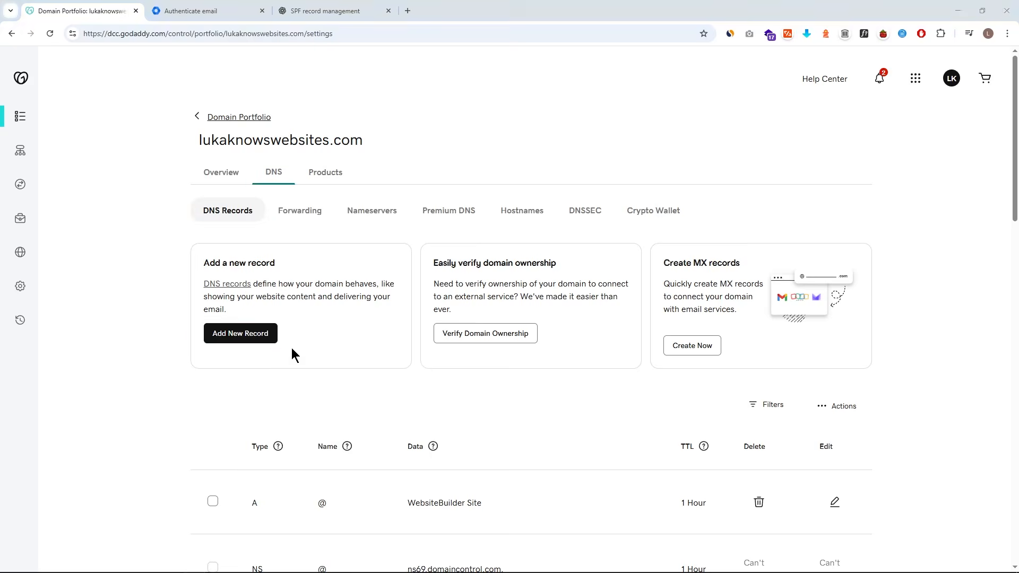
- Start a new TXT record in GoDaddy and paste google._domainkey as its name
{"action": "left_click", "coordinate": [266, 333]}
{"action": "scroll", "coordinate": [291, 326], "scroll_direction": "down", "scroll_amount": 3}
{"action": "left_click", "coordinate": [291, 316]}
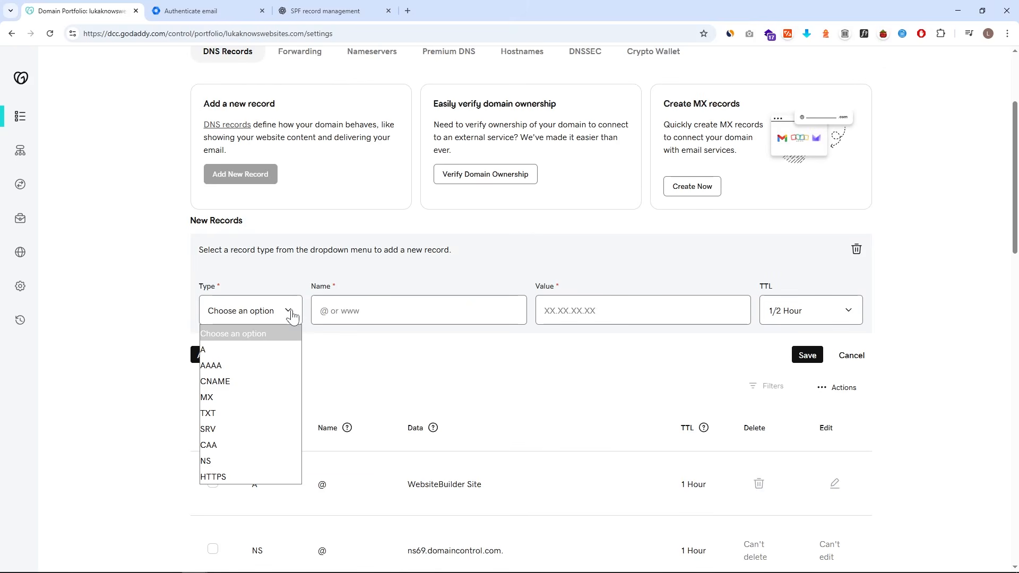
{"action": "left_click", "coordinate": [258, 413]}
{"action": "left_click", "coordinate": [197, 11]}
{"action": "left_click_drag", "start_coordinate": [602, 315], "coordinate": [616, 313]}
{"action": "left_click", "coordinate": [542, 325]}
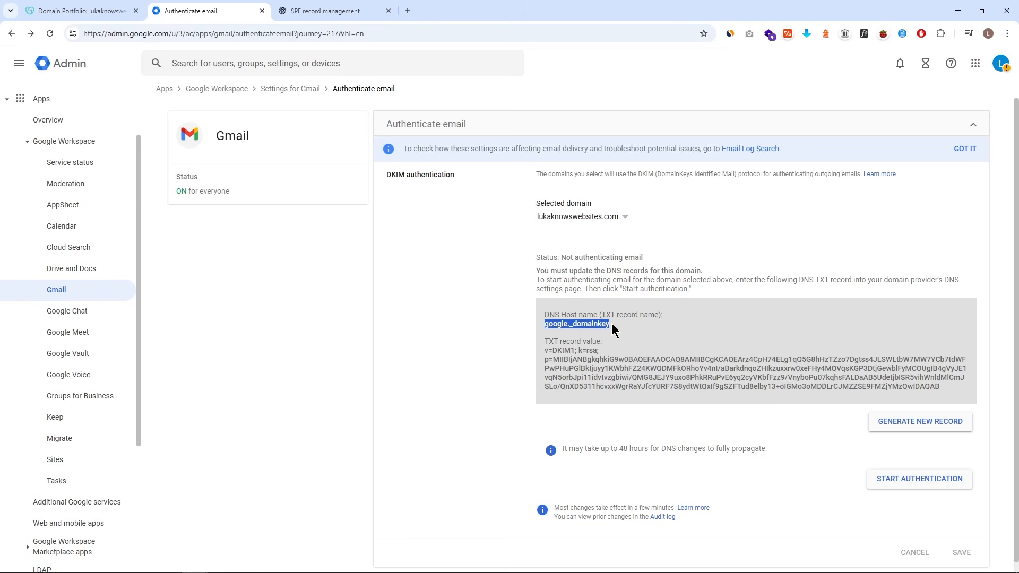
{"action": "left_click", "coordinate": [361, 316]}
{"action": "type", "text": "google._domainkey"}
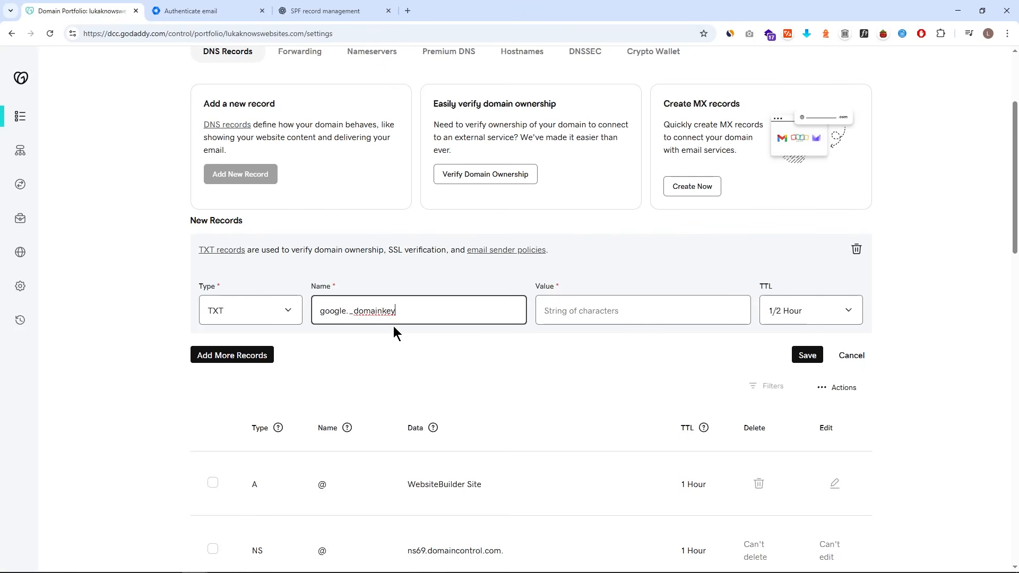
- Paste the copied DKIM key as the value, set TTL to 1 Hour, and save
{"action": "left_click", "coordinate": [205, 10]}
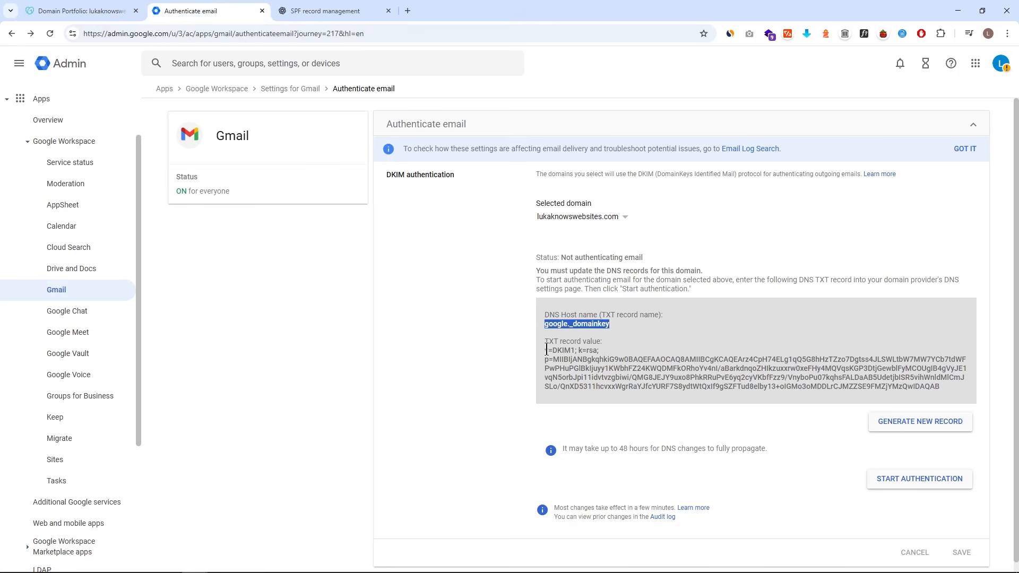
{"action": "left_click_drag", "start_coordinate": [546, 350], "coordinate": [954, 394]}
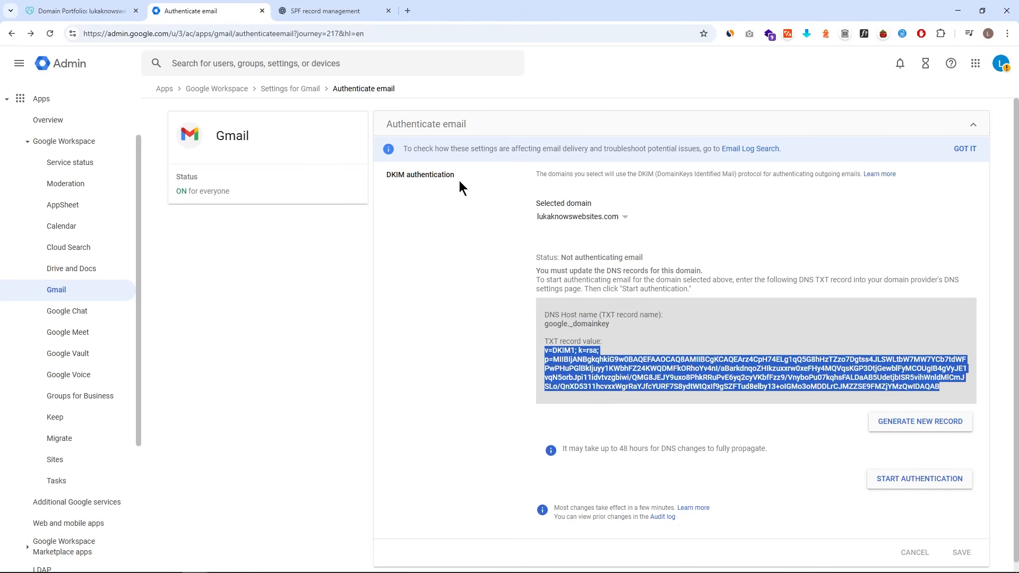
{"action": "left_click", "coordinate": [111, 13]}
{"action": "left_click", "coordinate": [550, 309]}
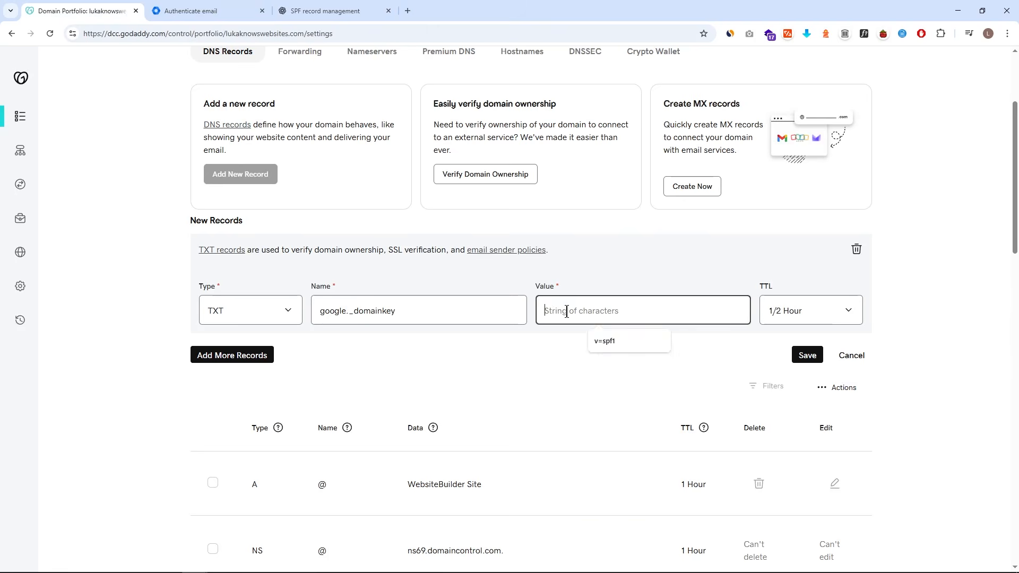
{"action": "key", "text": "ctrl+v"}
{"action": "left_click", "coordinate": [776, 310]}
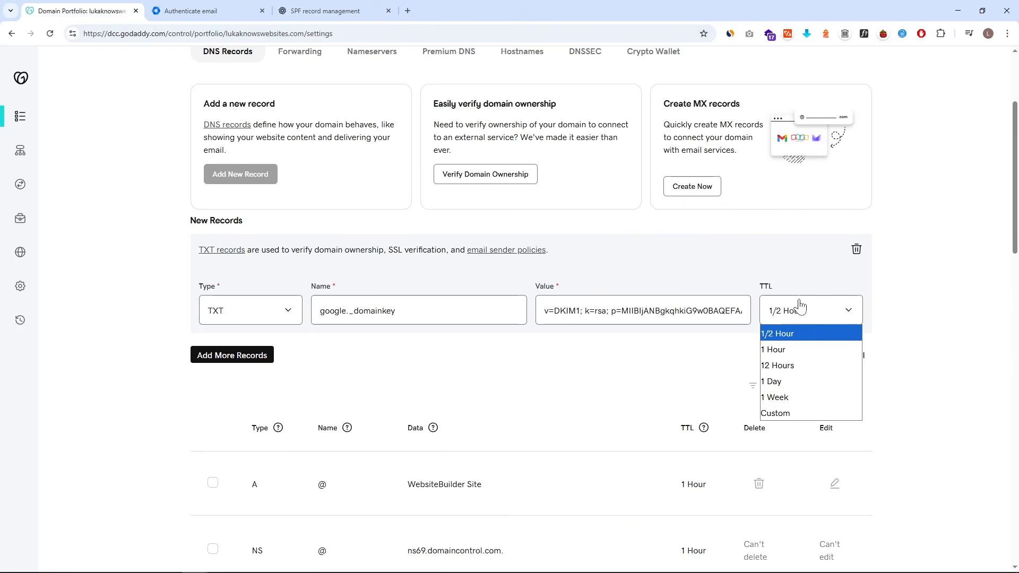
{"action": "left_click", "coordinate": [814, 349]}
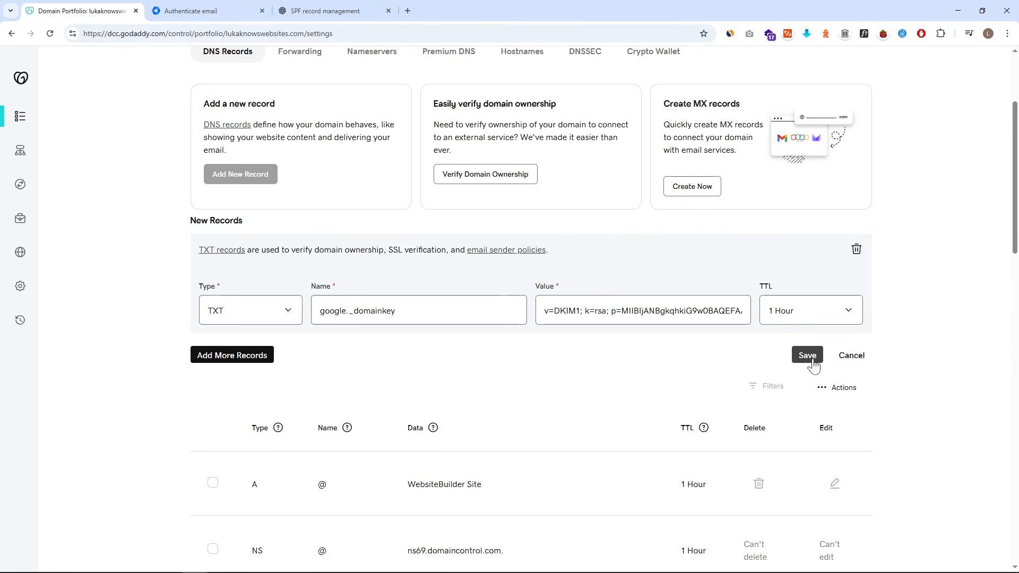
{"action": "left_click", "coordinate": [812, 351]}
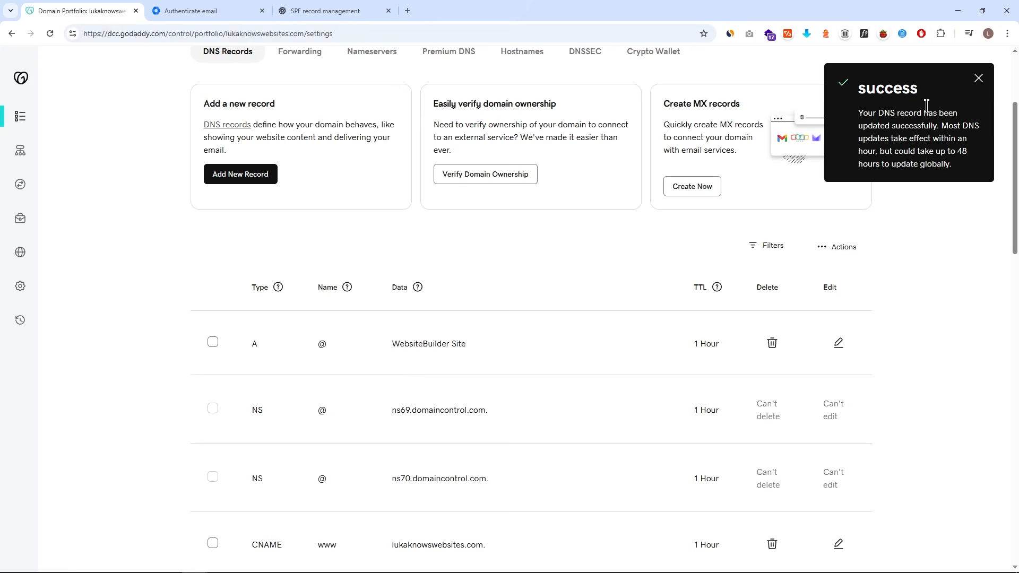
- Dismiss the success notice and review the new google._domainkey record in the list
{"action": "left_click", "coordinate": [979, 78]}
{"action": "scroll", "coordinate": [610, 235], "scroll_direction": "down", "scroll_amount": 10}
{"action": "scroll", "coordinate": [611, 243], "scroll_direction": "down", "scroll_amount": 6}
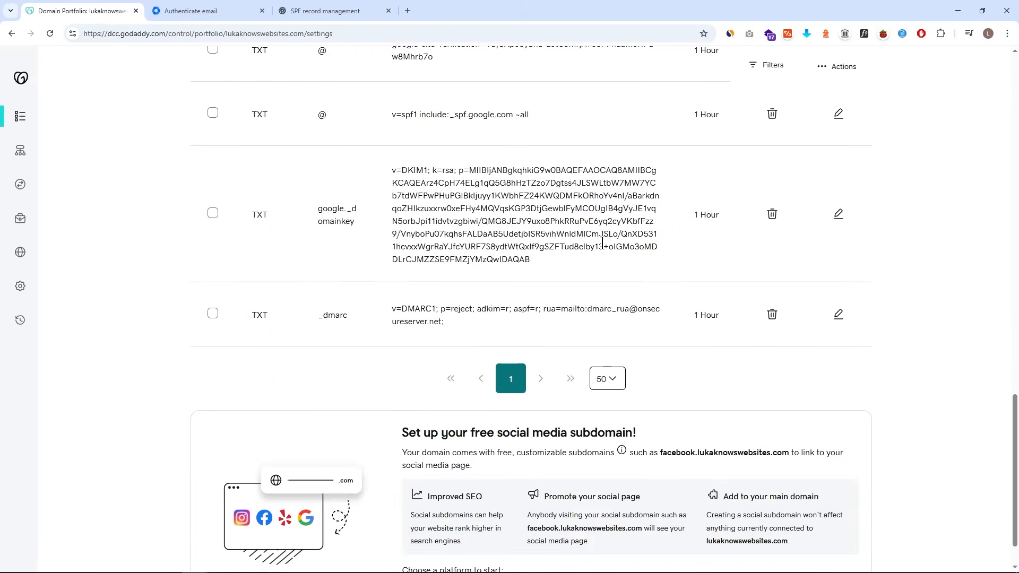
{"action": "scroll", "coordinate": [616, 244], "scroll_direction": "up", "scroll_amount": 2}
{"action": "left_click_drag", "start_coordinate": [318, 315], "coordinate": [390, 328]}
{"action": "left_click", "coordinate": [390, 345]}
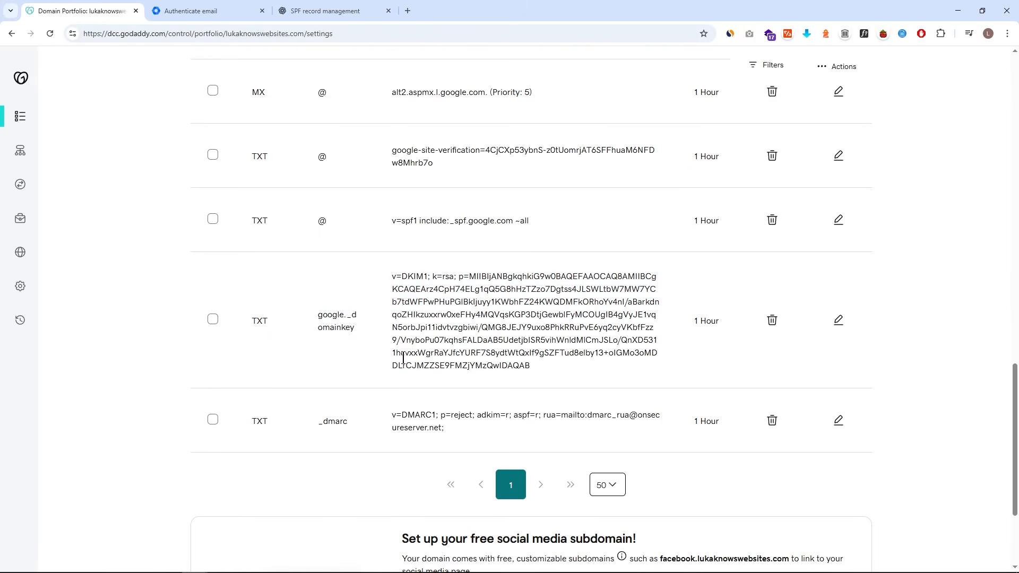
{"action": "left_click", "coordinate": [234, 9]}
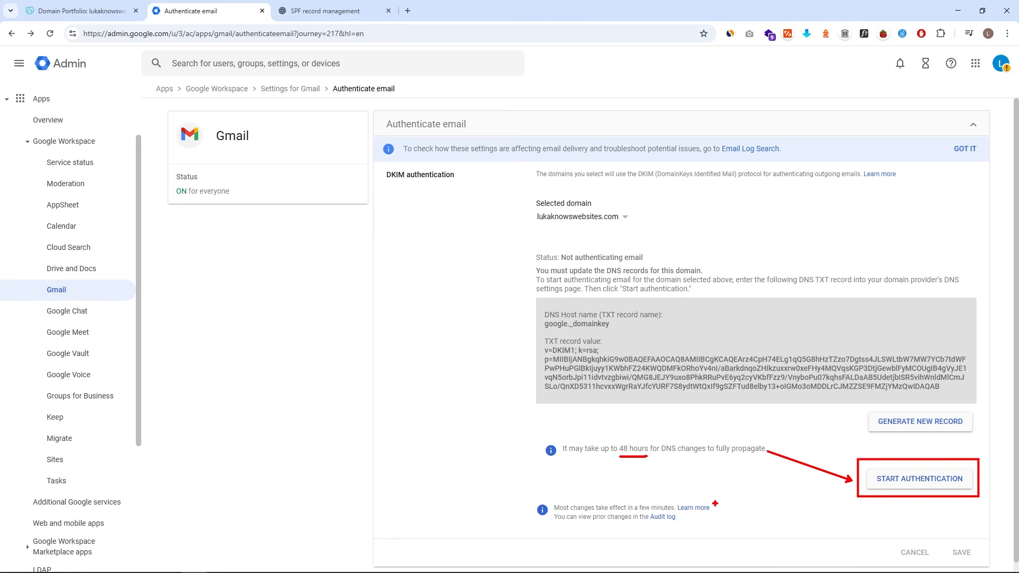
- Start DKIM email authentication for lukaknowswebsites.com on the Authenticate email page
{"action": "left_click", "coordinate": [886, 484]}
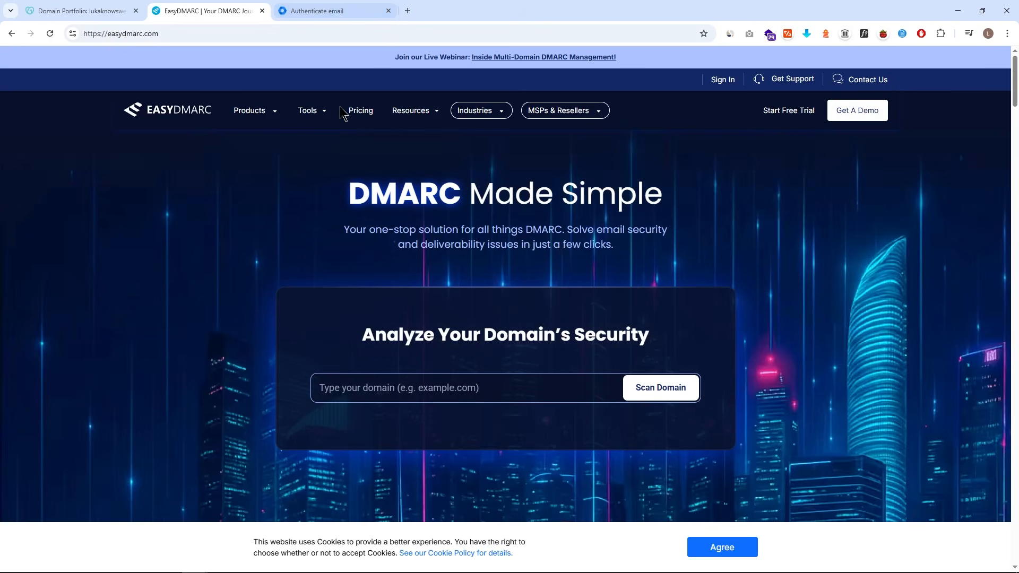
- In the DMARC Record Generator, enter lukaknowswebsites.com as domain and paste the aggregate report address
{"action": "mouse_move", "coordinate": [316, 116]}
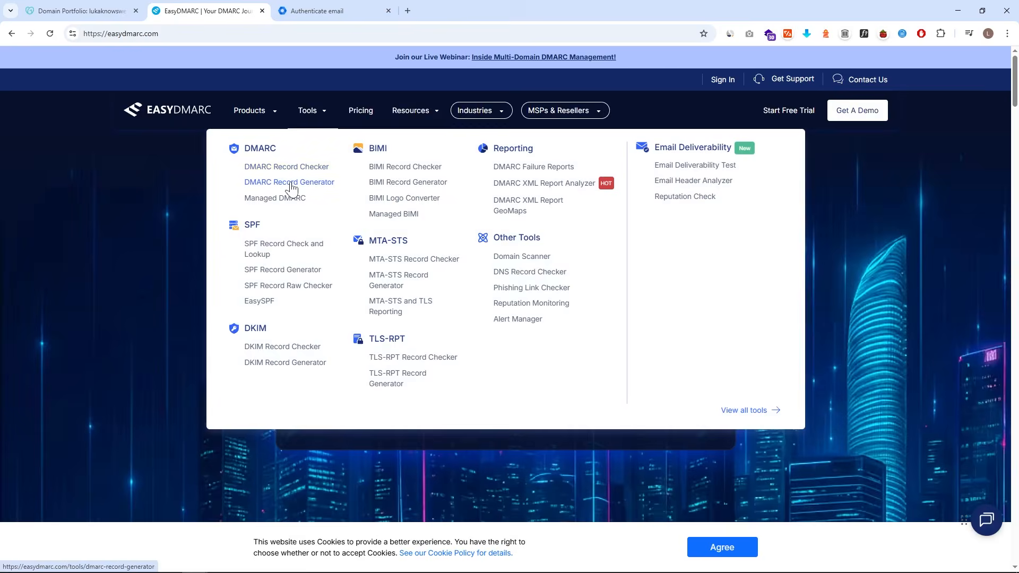
{"action": "left_click", "coordinate": [291, 182]}
{"action": "scroll", "coordinate": [295, 207], "scroll_direction": "down", "scroll_amount": 3}
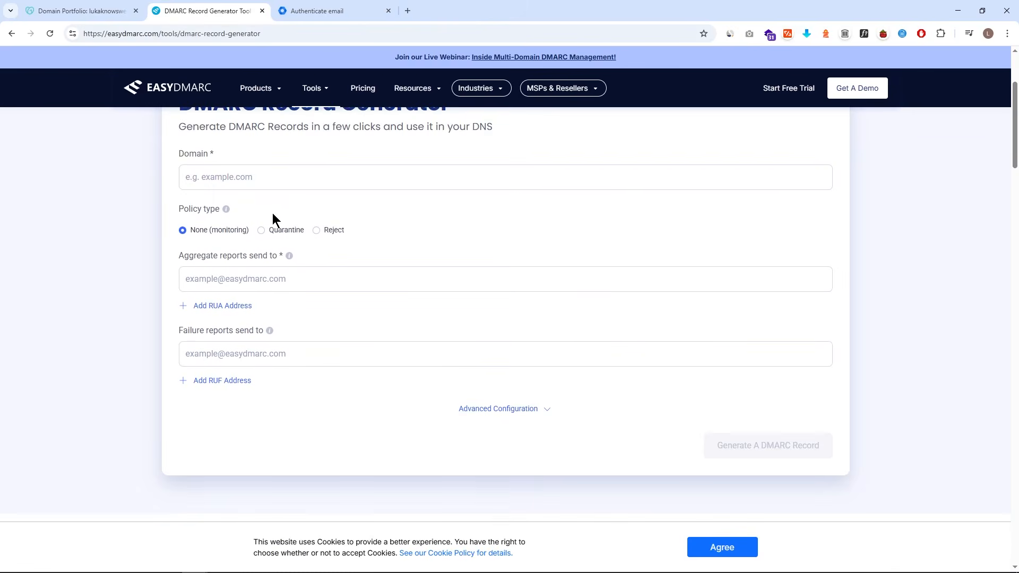
{"action": "scroll", "coordinate": [273, 220], "scroll_direction": "up", "scroll_amount": 1}
{"action": "left_click", "coordinate": [234, 228]}
{"action": "key", "text": "ctrl+v"}
{"action": "left_click_drag", "start_coordinate": [218, 230], "coordinate": [151, 232]}
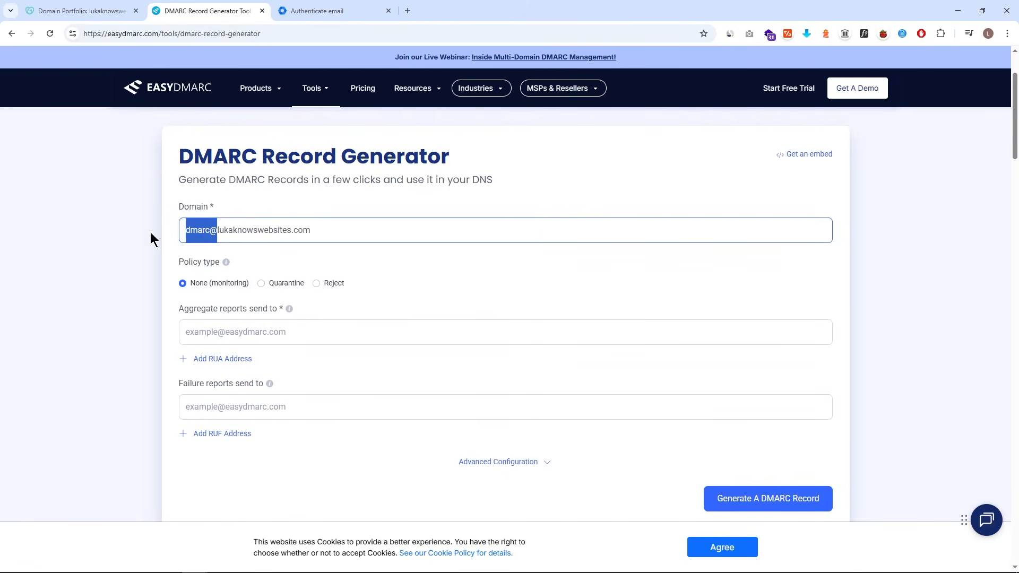
{"action": "key", "text": "BackSpace"}
{"action": "left_click", "coordinate": [280, 257]}
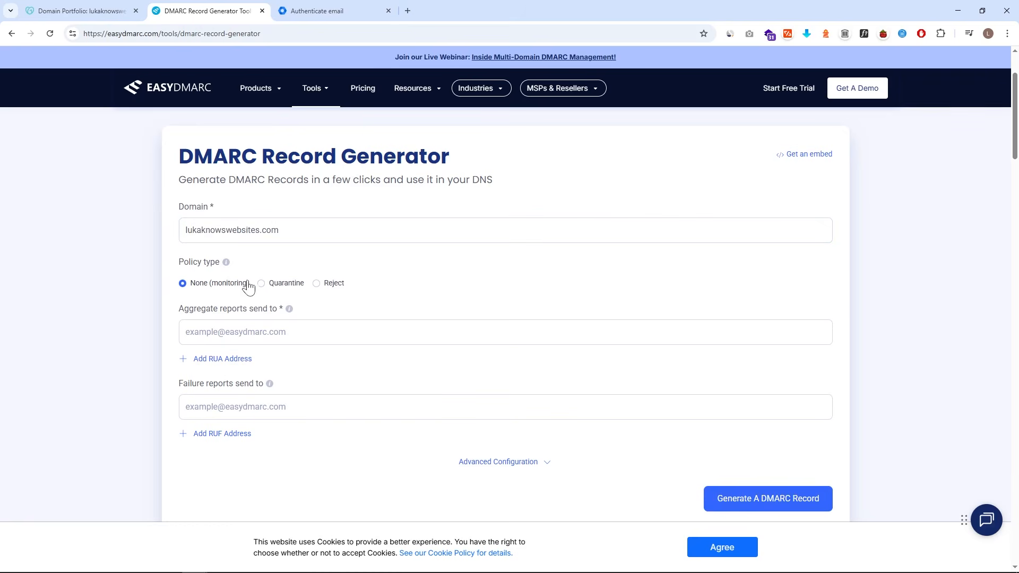
{"action": "left_click", "coordinate": [247, 333]}
{"action": "key", "text": "ctrl+v"}
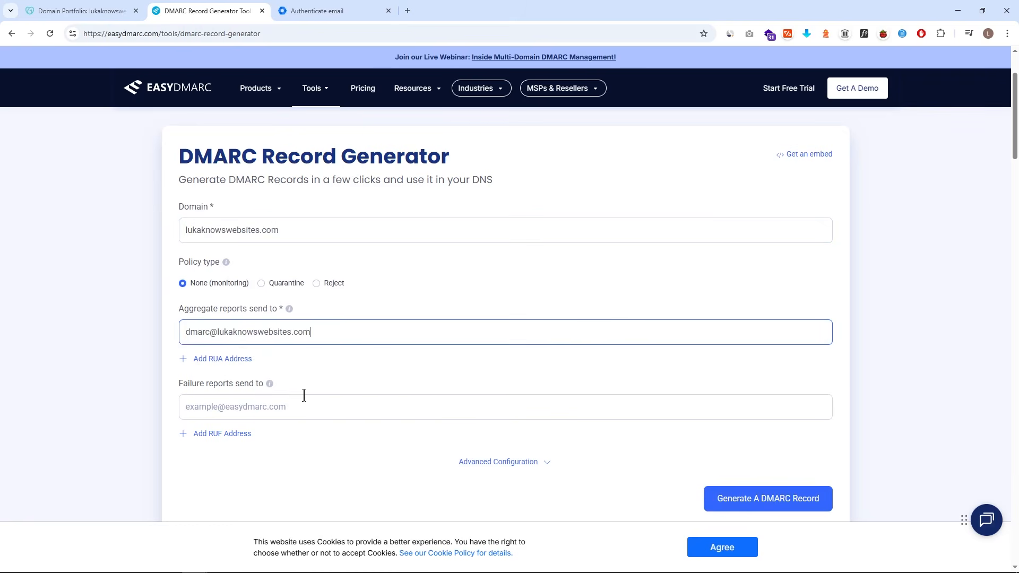
- In Advanced Configuration, set subdomain policy to reject and percentage to 100
{"action": "left_click", "coordinate": [478, 462]}
{"action": "scroll", "coordinate": [469, 397], "scroll_direction": "down", "scroll_amount": 2}
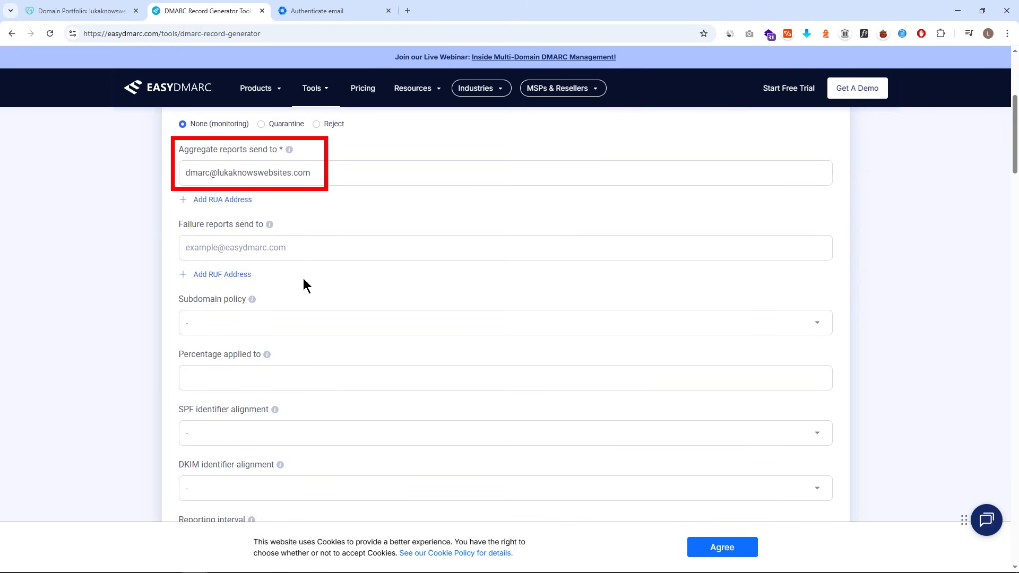
{"action": "left_click", "coordinate": [275, 324]}
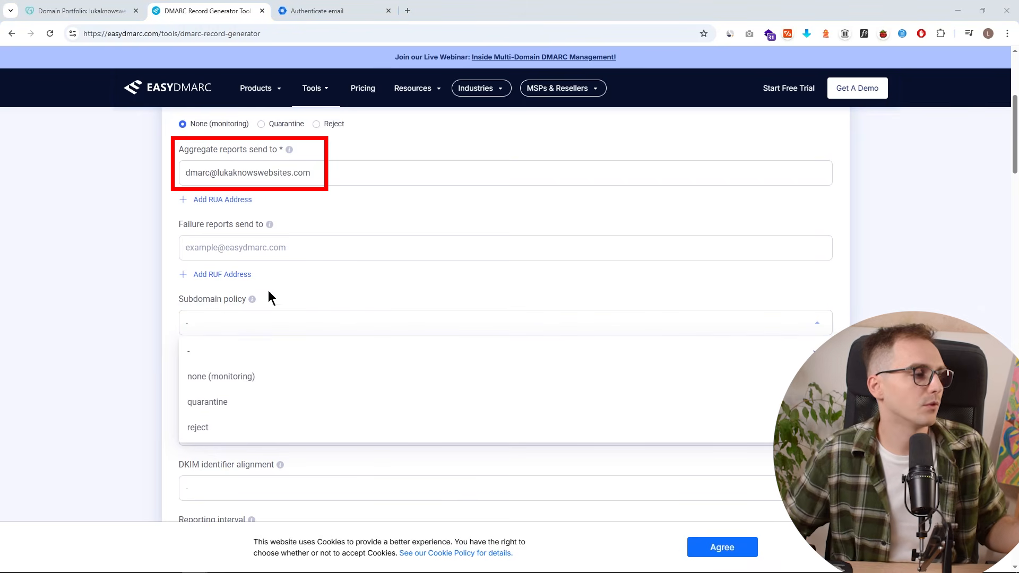
{"action": "left_click", "coordinate": [269, 427]}
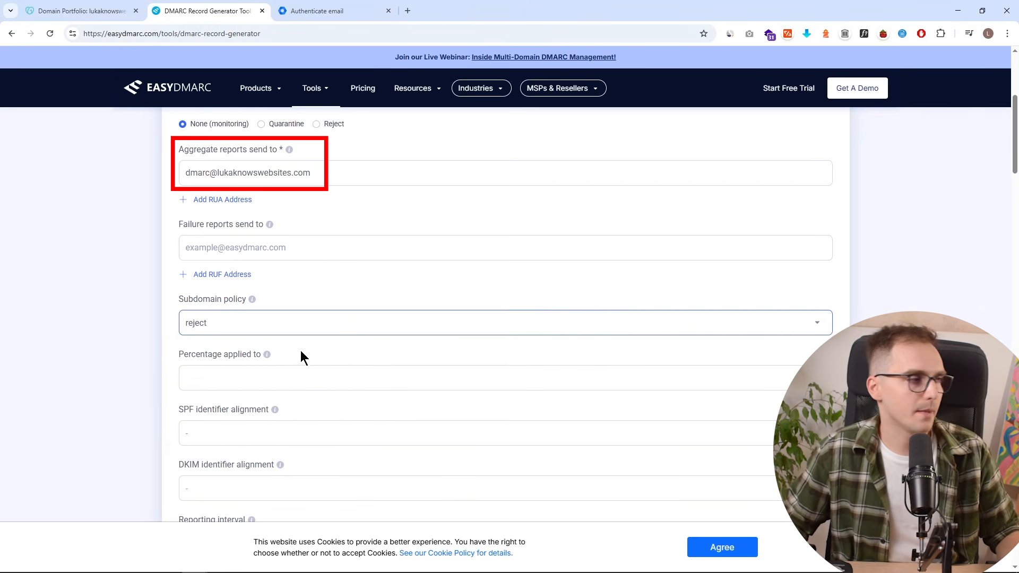
{"action": "left_click", "coordinate": [251, 387]}
{"action": "type", "text": "100"}
{"action": "left_click", "coordinate": [157, 390]}
{"action": "scroll", "coordinate": [171, 388], "scroll_direction": "down", "scroll_amount": 2}
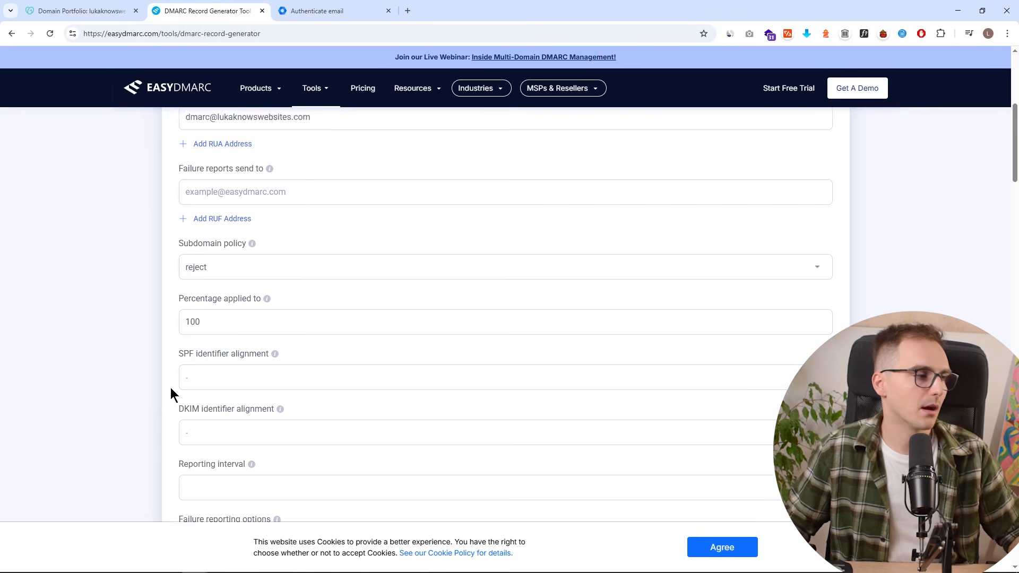
- Set SPF and DKIM alignment to Relaxed, interval 86400, and generate the DMARC record
{"action": "left_click", "coordinate": [234, 339]}
{"action": "left_click", "coordinate": [240, 381]}
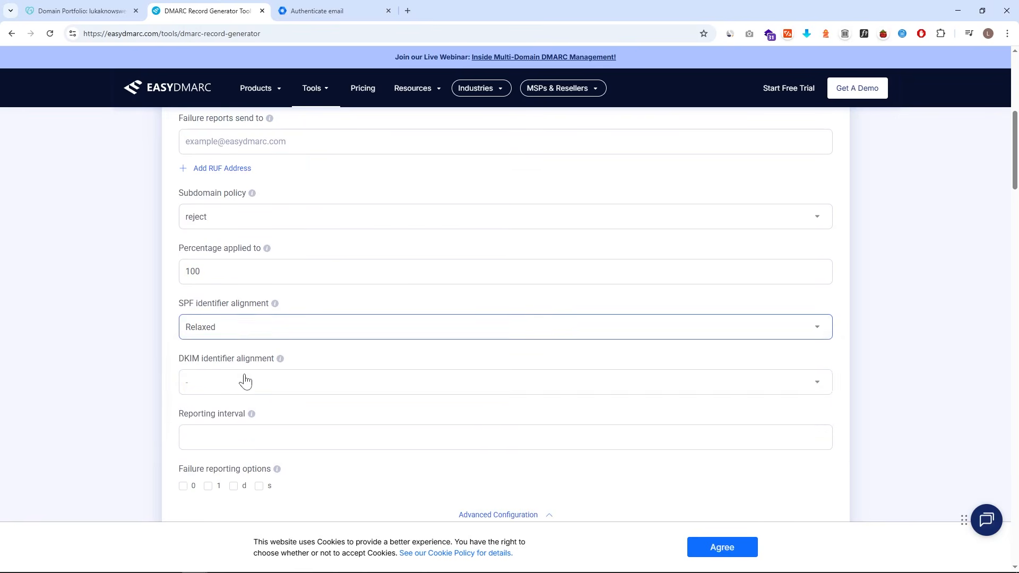
{"action": "left_click", "coordinate": [243, 389]}
{"action": "scroll", "coordinate": [242, 388], "scroll_direction": "down", "scroll_amount": 1}
{"action": "left_click", "coordinate": [242, 384]}
{"action": "left_click", "coordinate": [301, 388]}
{"action": "type", "text": "86400"}
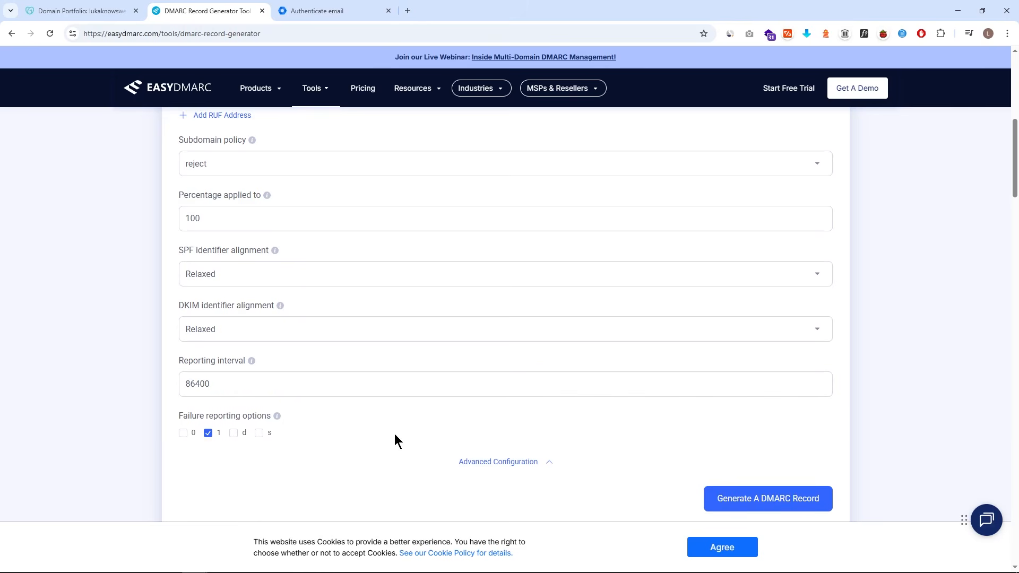
{"action": "left_click", "coordinate": [765, 499]}
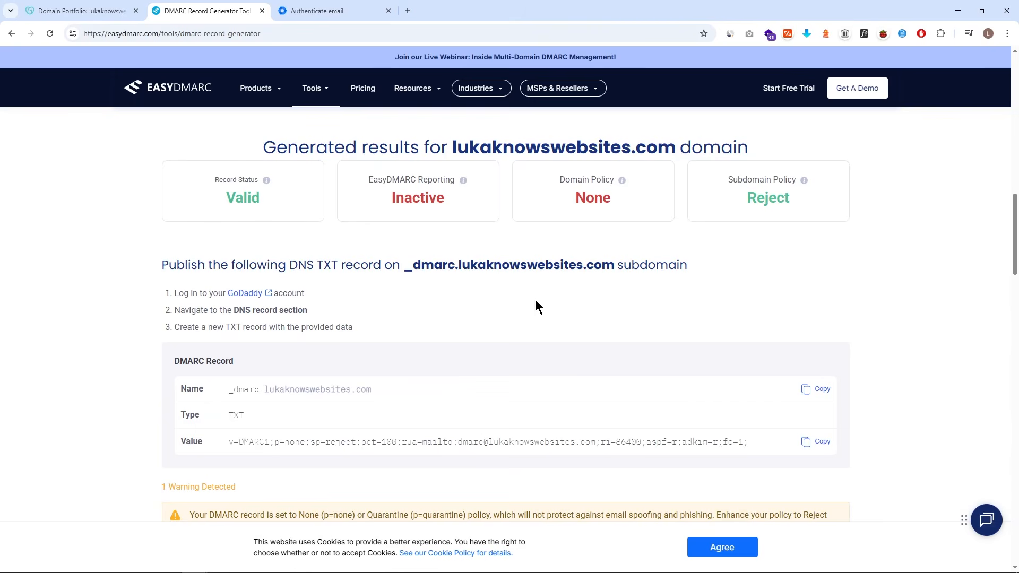
{"action": "scroll", "coordinate": [535, 300], "scroll_direction": "down", "scroll_amount": 1}
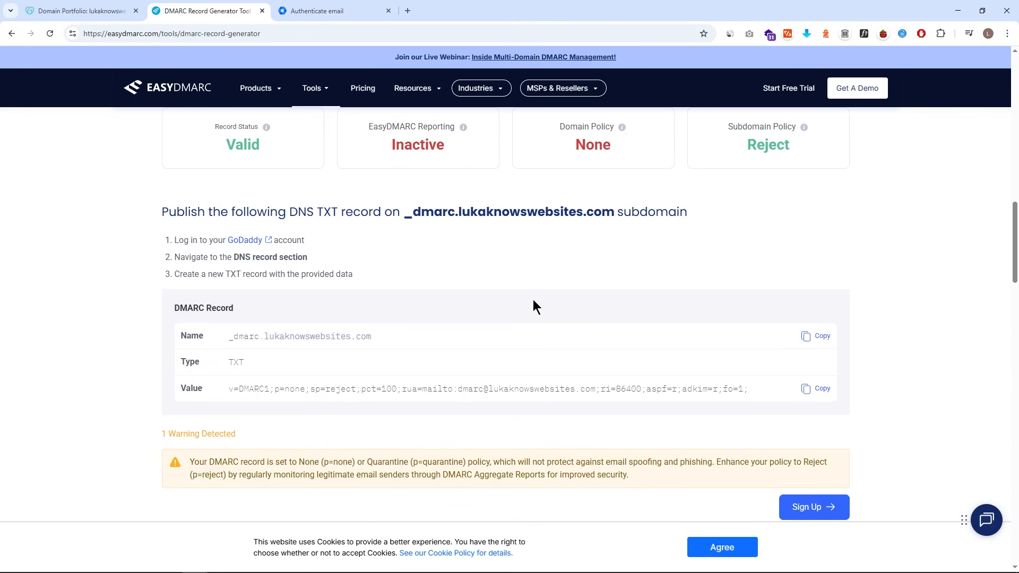
{"action": "mouse_move", "coordinate": [164, 300]}
{"action": "left_mouse_down"}
{"action": "mouse_move", "coordinate": [491, 380]}
{"action": "mouse_move", "coordinate": [846, 412]}
{"action": "left_mouse_up"}
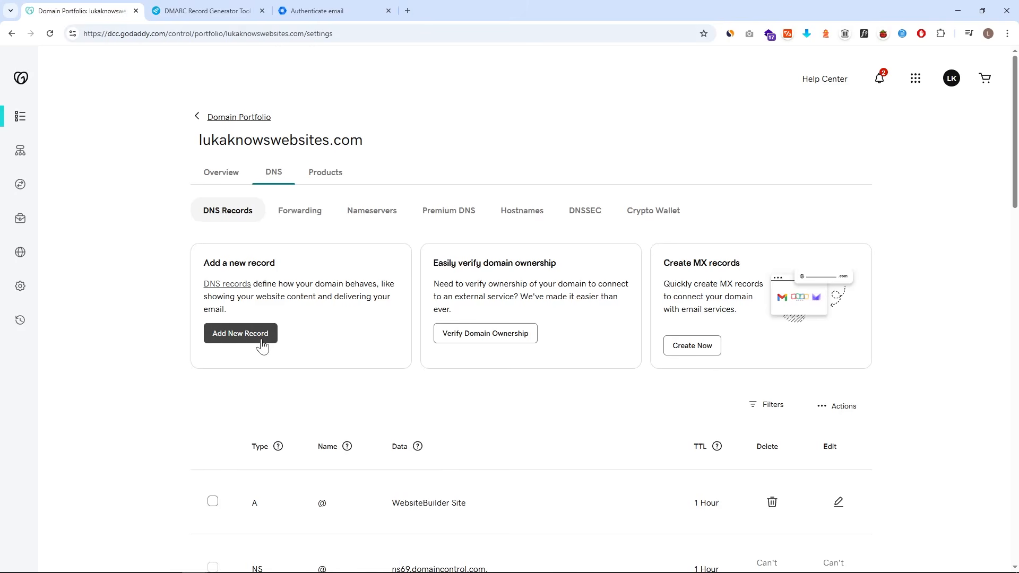
- Start a new TXT record in GoDaddy named _dmarc
{"action": "left_click", "coordinate": [263, 345]}
{"action": "scroll", "coordinate": [287, 318], "scroll_direction": "down", "scroll_amount": 4}
{"action": "left_click", "coordinate": [274, 274]}
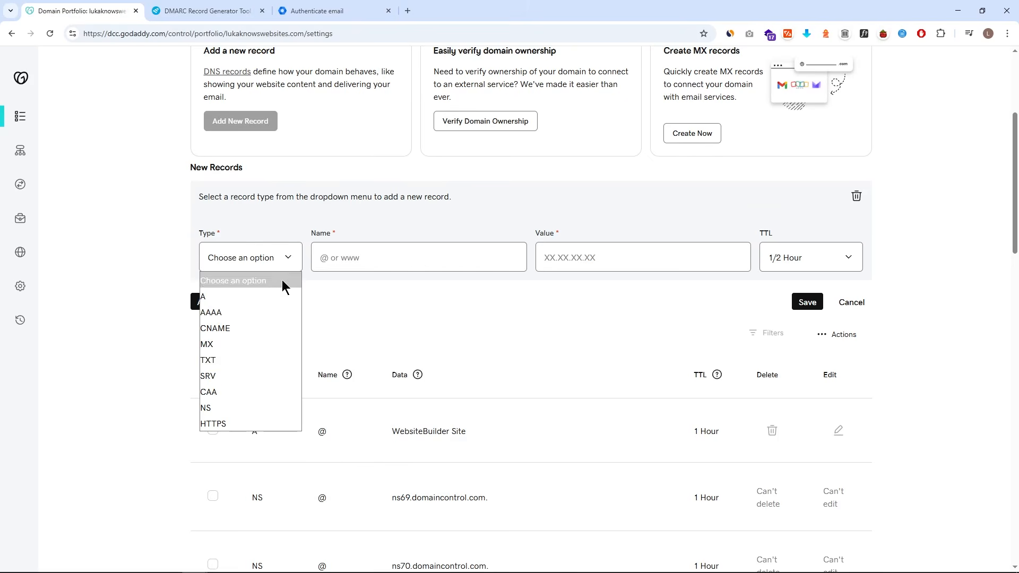
{"action": "left_click", "coordinate": [262, 362]}
{"action": "left_click", "coordinate": [394, 255]}
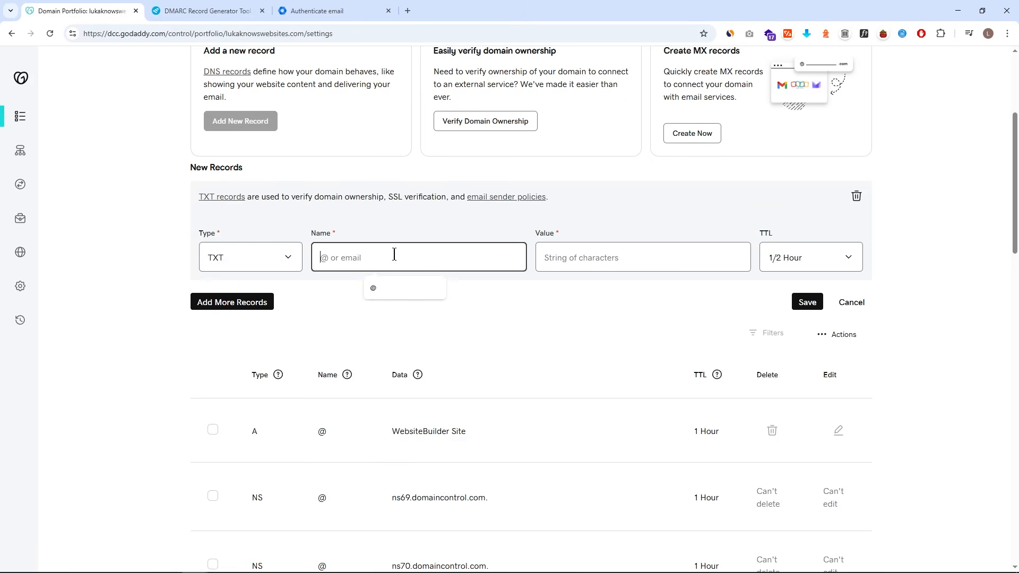
{"action": "scroll", "coordinate": [383, 281], "scroll_direction": "up", "scroll_amount": 1}
{"action": "type", "text": "_dmarc"}
- Paste the generated DMARC policy as the value, set TTL to 1 Hour, and save
{"action": "left_click", "coordinate": [544, 312]}
{"action": "key", "text": "ctrl+v"}
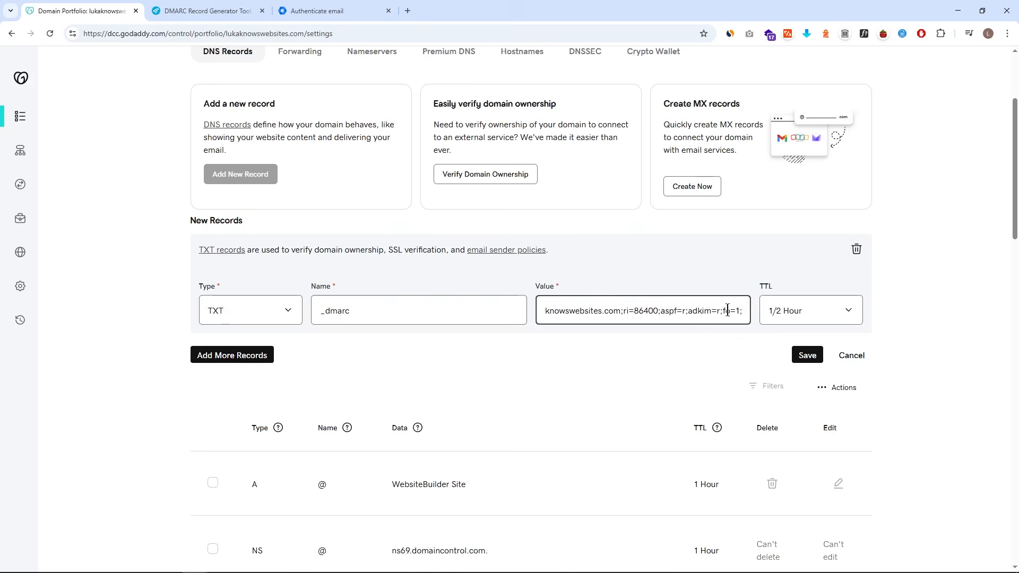
{"action": "left_click", "coordinate": [809, 319]}
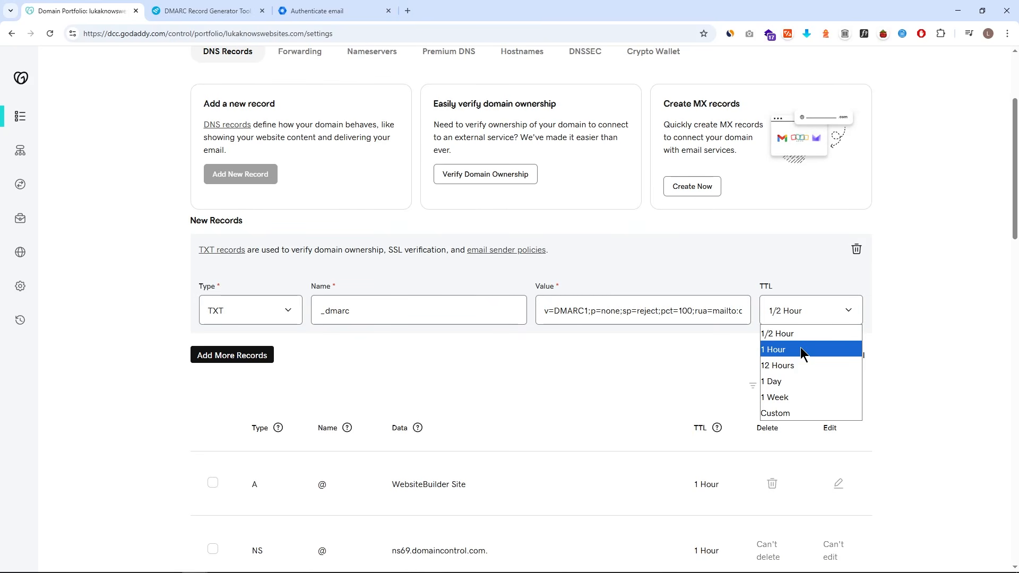
{"action": "left_click", "coordinate": [801, 349]}
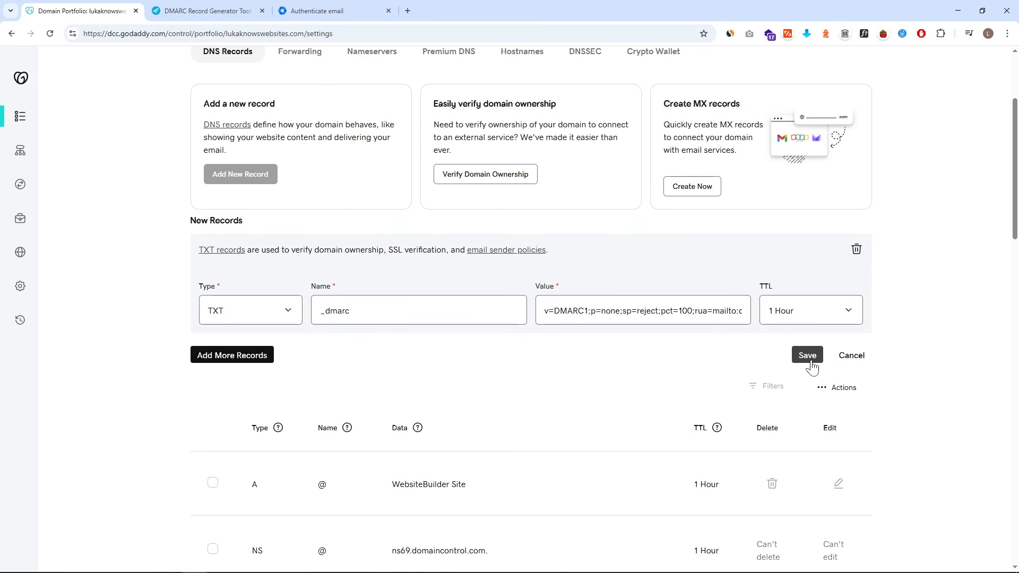
{"action": "left_click", "coordinate": [808, 357]}
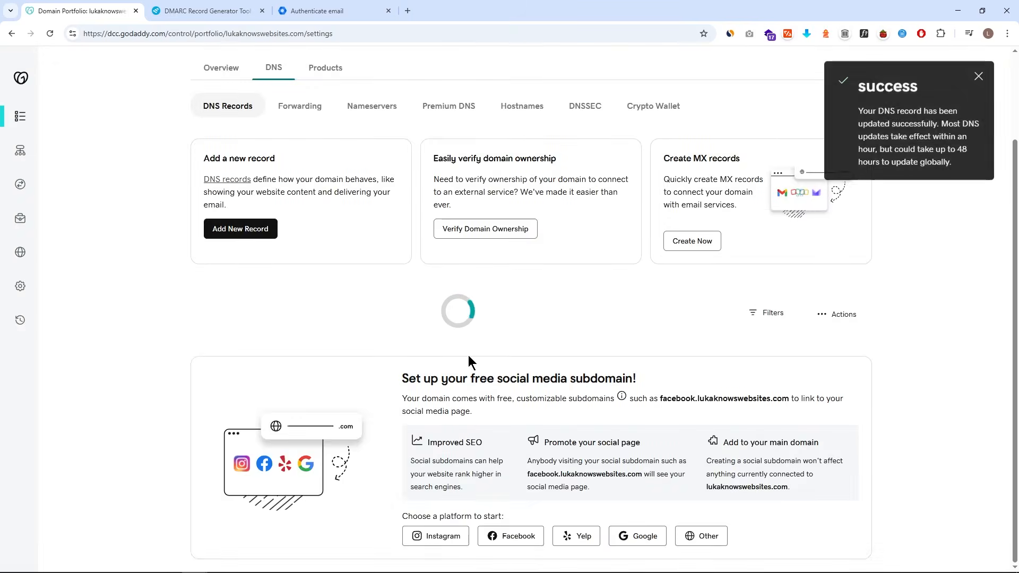
{"action": "scroll", "coordinate": [467, 326], "scroll_direction": "down", "scroll_amount": 15}
{"action": "scroll", "coordinate": [450, 349], "scroll_direction": "up", "scroll_amount": 3}
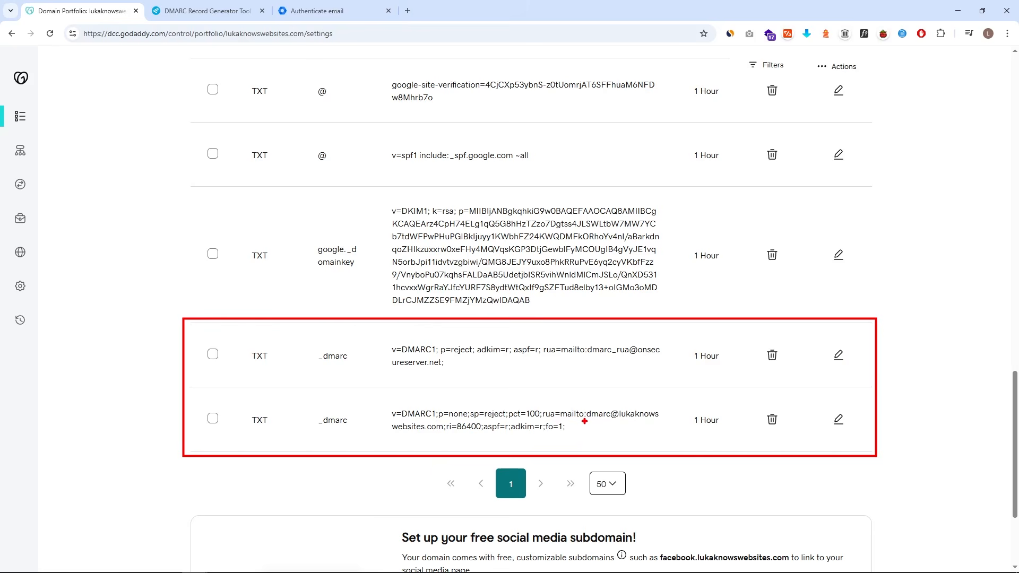
- Delete the old _dmarc record reporting to onsecureserver.net, keeping the new DMARC policy
{"action": "left_click_drag", "start_coordinate": [587, 421], "coordinate": [623, 419]}
{"action": "left_click_drag", "start_coordinate": [412, 381], "coordinate": [539, 336]}
{"action": "left_click_drag", "start_coordinate": [452, 339], "coordinate": [518, 378]}
{"action": "mouse_move", "coordinate": [671, 407]}
{"action": "left_mouse_down"}
{"action": "mouse_move", "coordinate": [680, 427]}
{"action": "mouse_move", "coordinate": [697, 397]}
{"action": "left_mouse_up"}
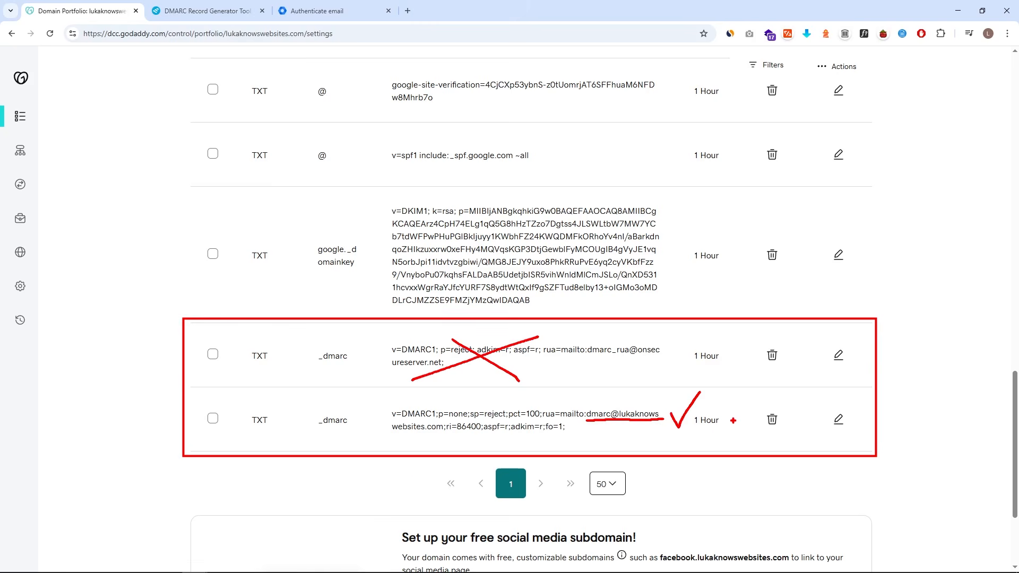
{"action": "left_click", "coordinate": [773, 355]}
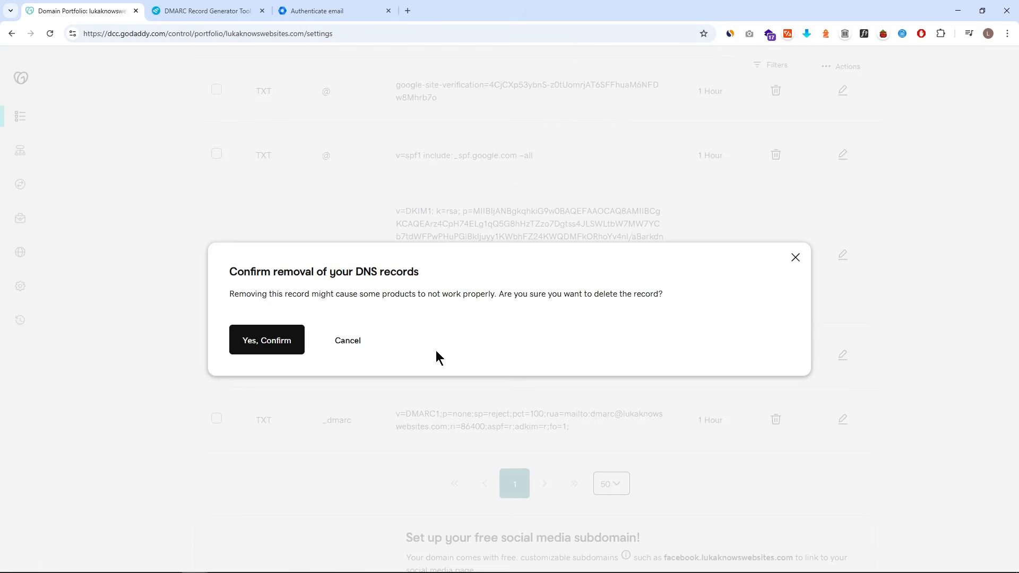
{"action": "left_click", "coordinate": [269, 341]}
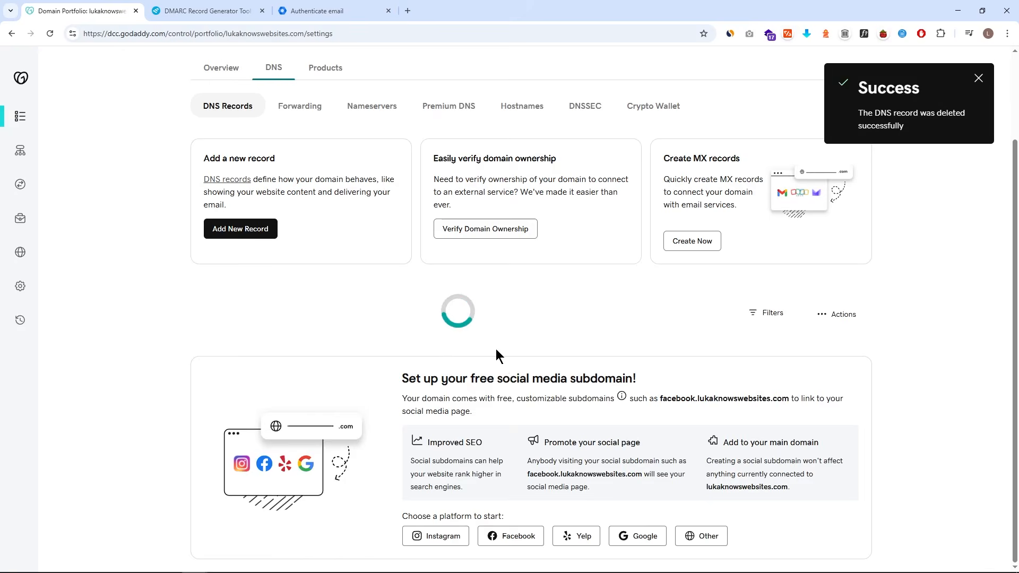
{"action": "scroll", "coordinate": [531, 356], "scroll_direction": "down", "scroll_amount": 15}
{"action": "scroll", "coordinate": [527, 360], "scroll_direction": "down", "scroll_amount": 6}
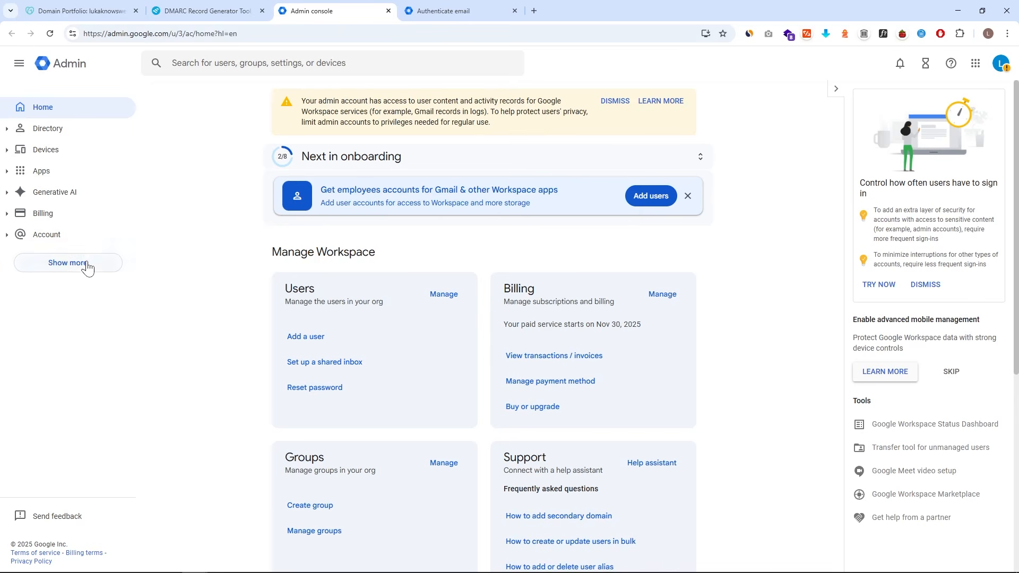
- Go to Account > Domains > Manage domains and start adding users to lukaknowswebsites.com
{"action": "left_click", "coordinate": [70, 235]}
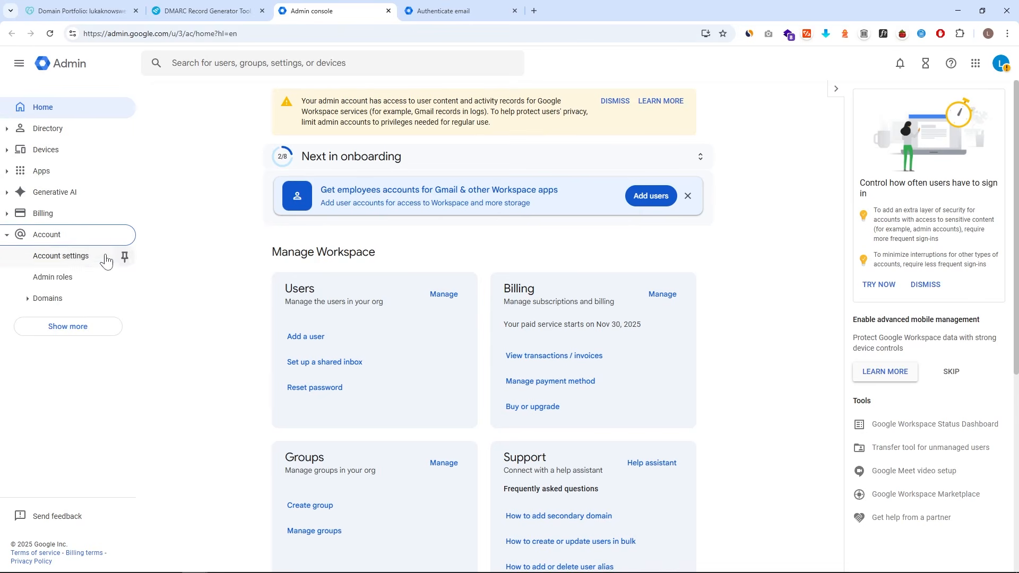
{"action": "left_click", "coordinate": [82, 302]}
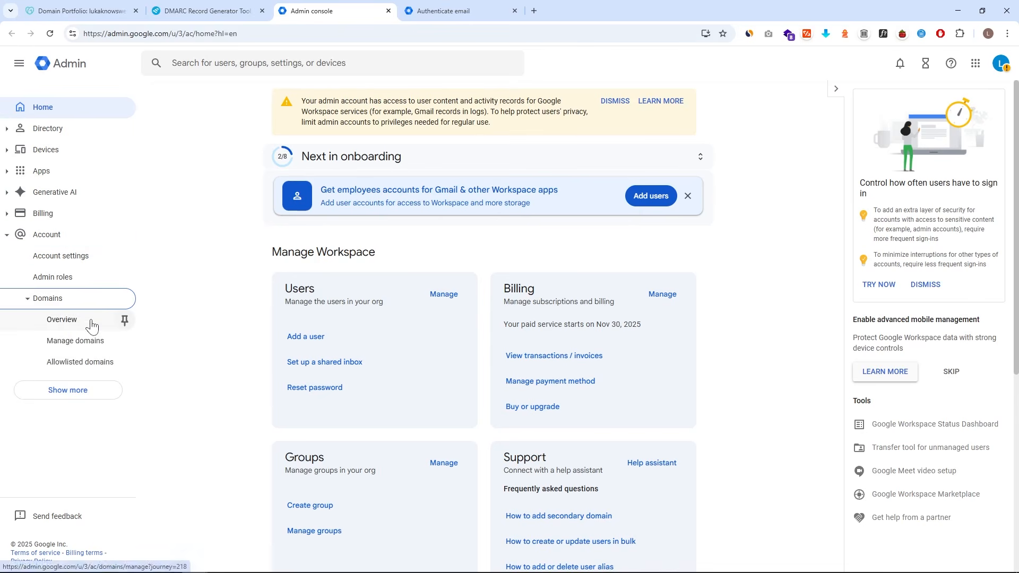
{"action": "left_click", "coordinate": [91, 324]}
{"action": "left_click", "coordinate": [274, 178]}
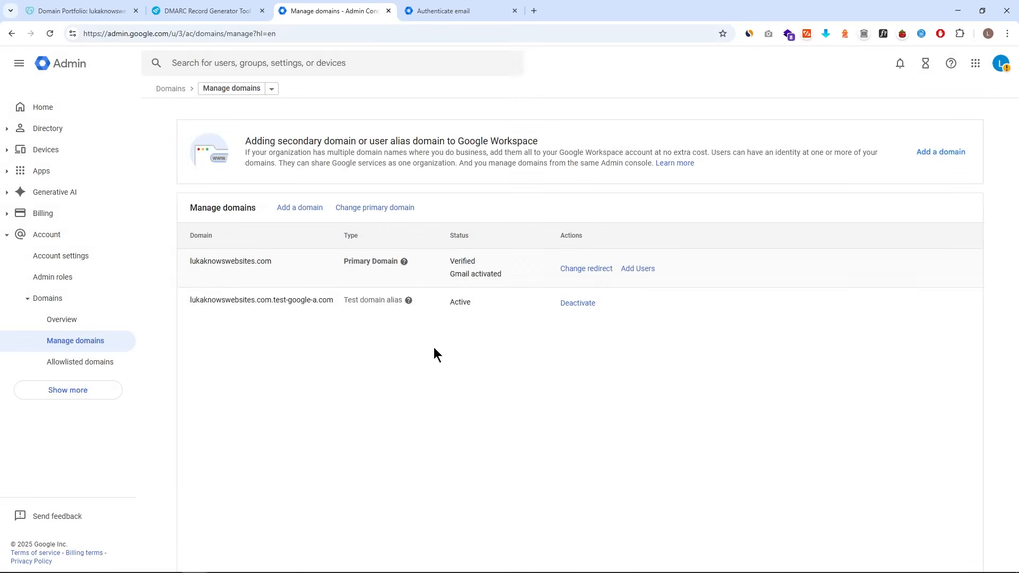
{"action": "left_click", "coordinate": [642, 269]}
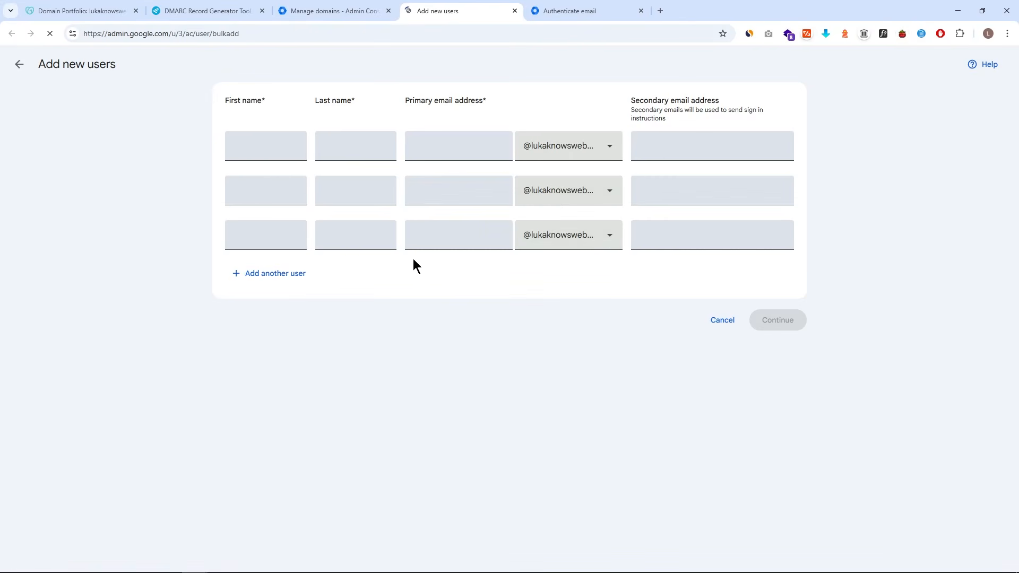
- Enter the new user's first and last name, primary address, and secondary e-mail address
{"action": "left_click", "coordinate": [260, 143]}
{"action": "type", "text": "Luka"}
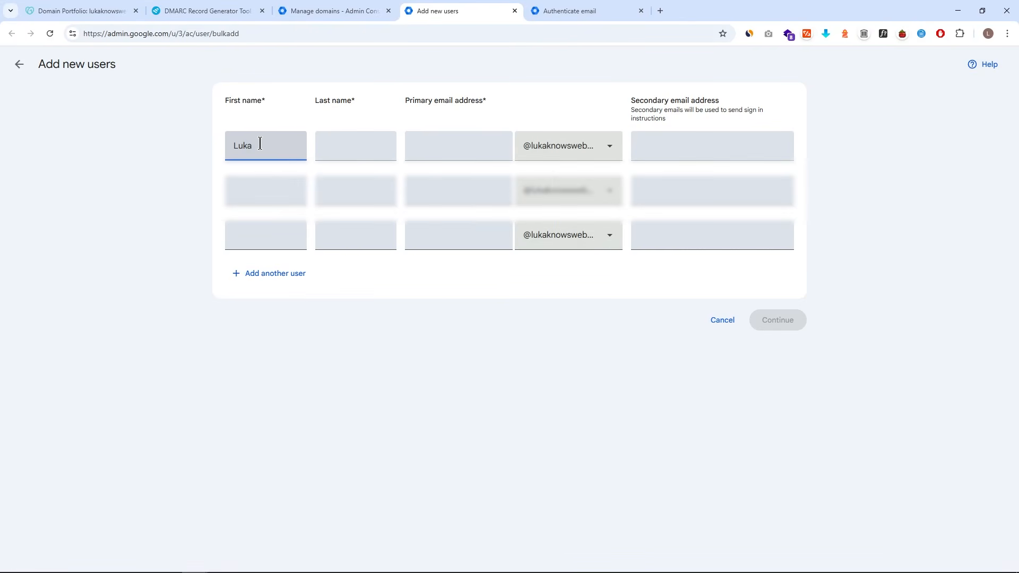
{"action": "left_click", "coordinate": [374, 150]}
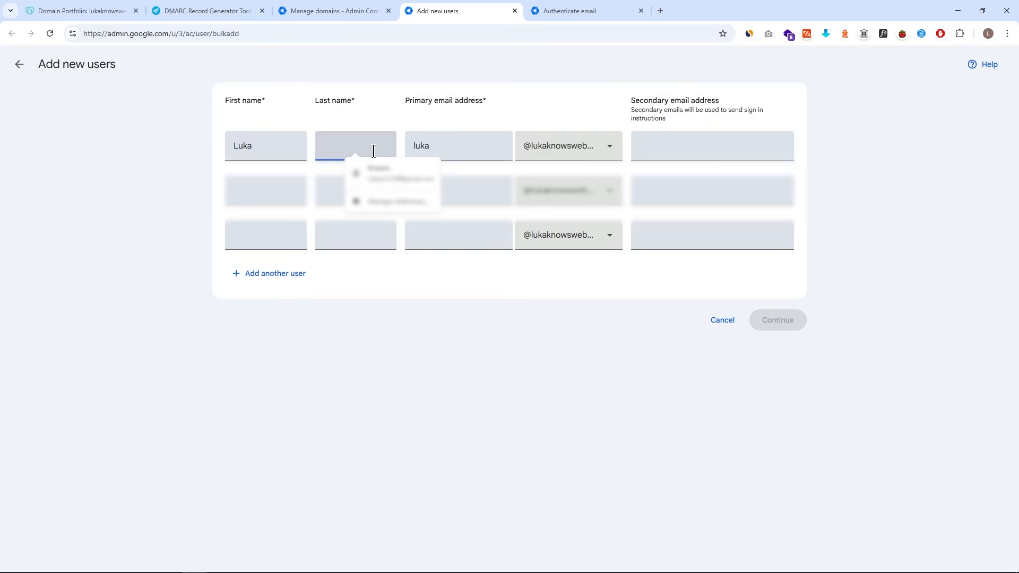
{"action": "type", "text": "Knows"}
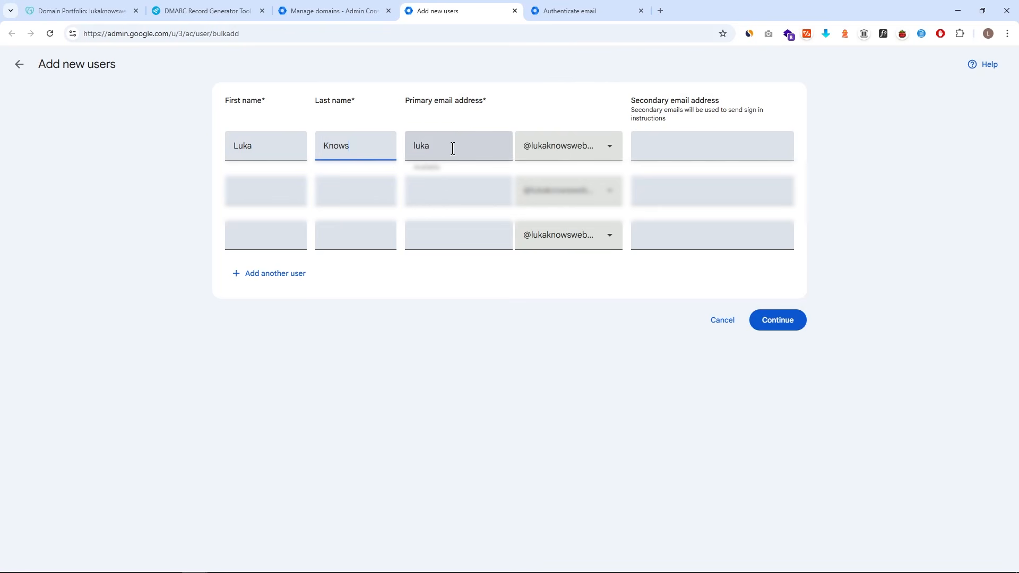
{"action": "key", "text": "Tab"}
{"action": "type", "text": "lu"}
{"action": "key", "text": "BackSpace"}
{"action": "key", "text": "BackSpace"}
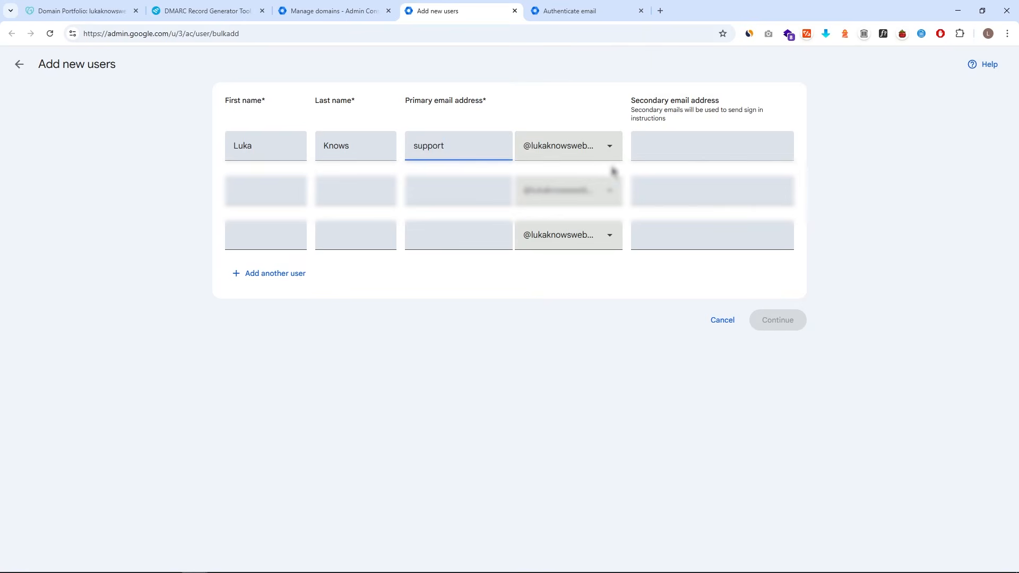
{"action": "left_click", "coordinate": [669, 158]}
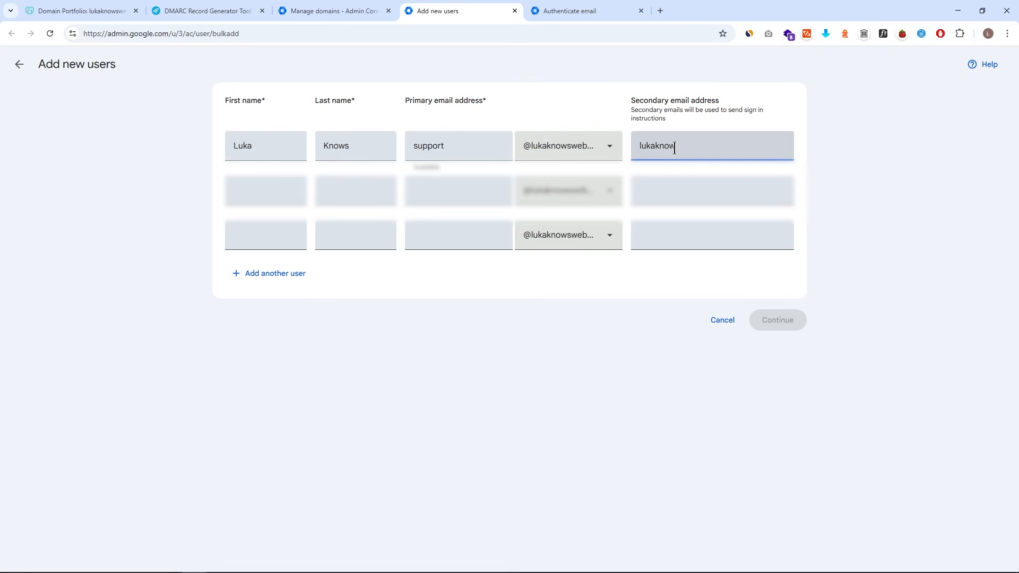
- Create the user, send sign-in instructions to the secondary address, and open the welcome e-mail
{"action": "left_click", "coordinate": [788, 324]}
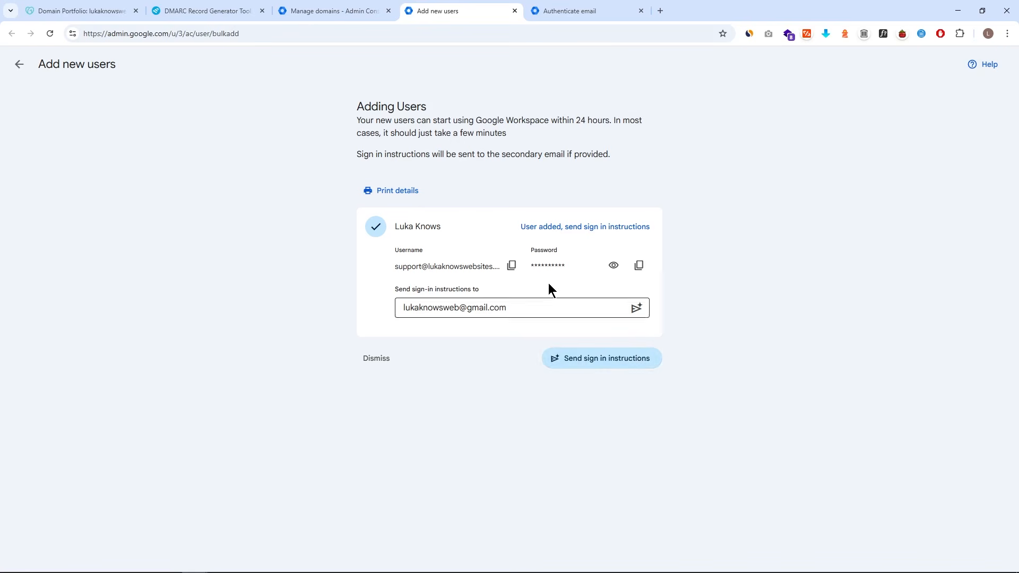
{"action": "left_click", "coordinate": [637, 309]}
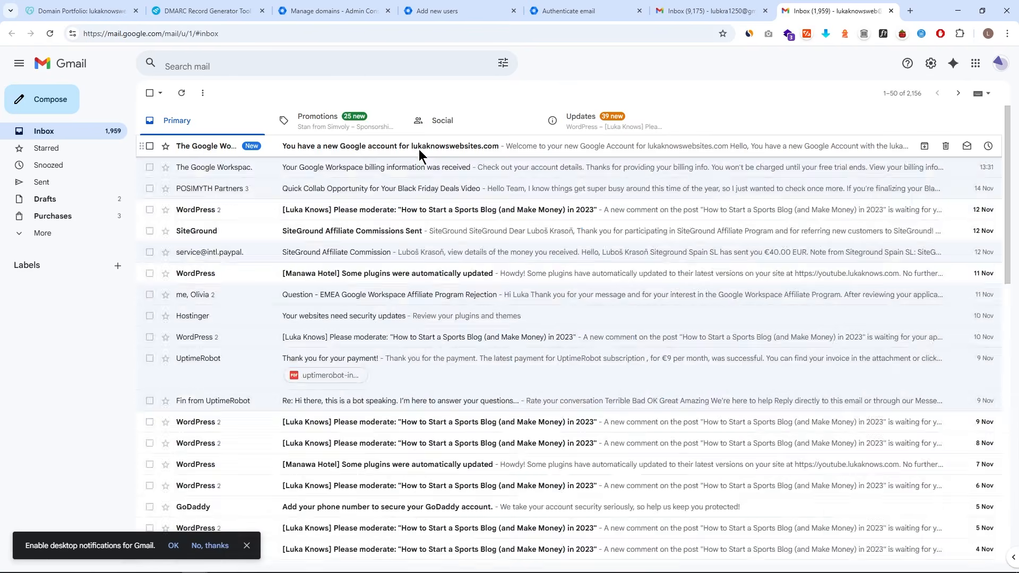
{"action": "left_click", "coordinate": [419, 146]}
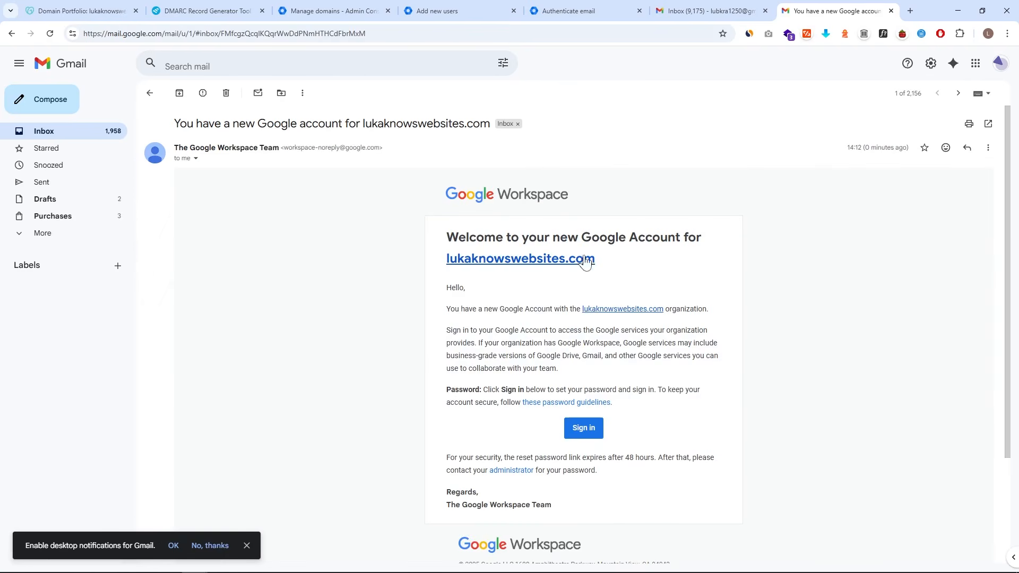
- Sign in to the new work account, accept the terms, and set a new password
{"action": "left_click", "coordinate": [589, 429]}
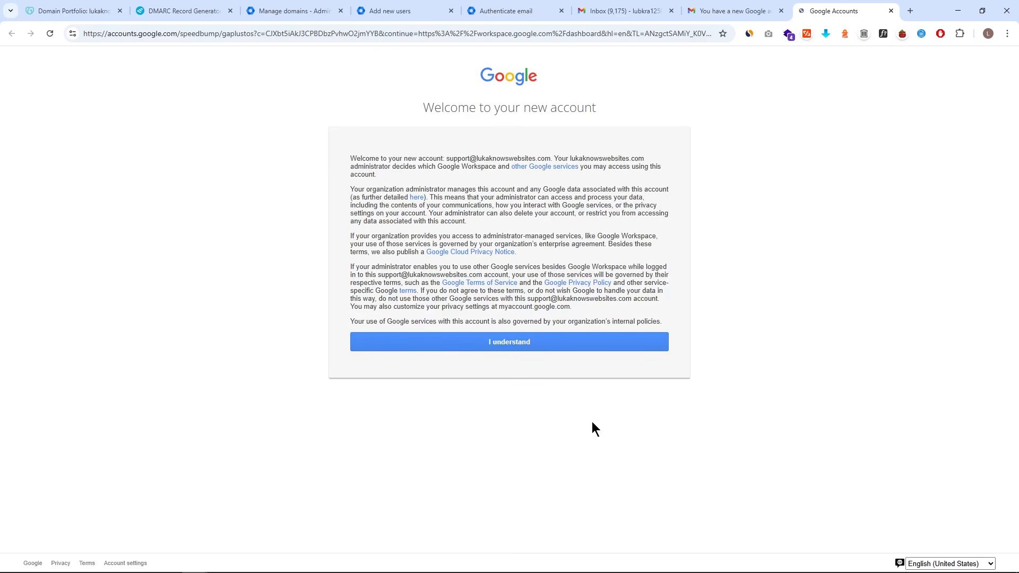
{"action": "left_click", "coordinate": [502, 342]}
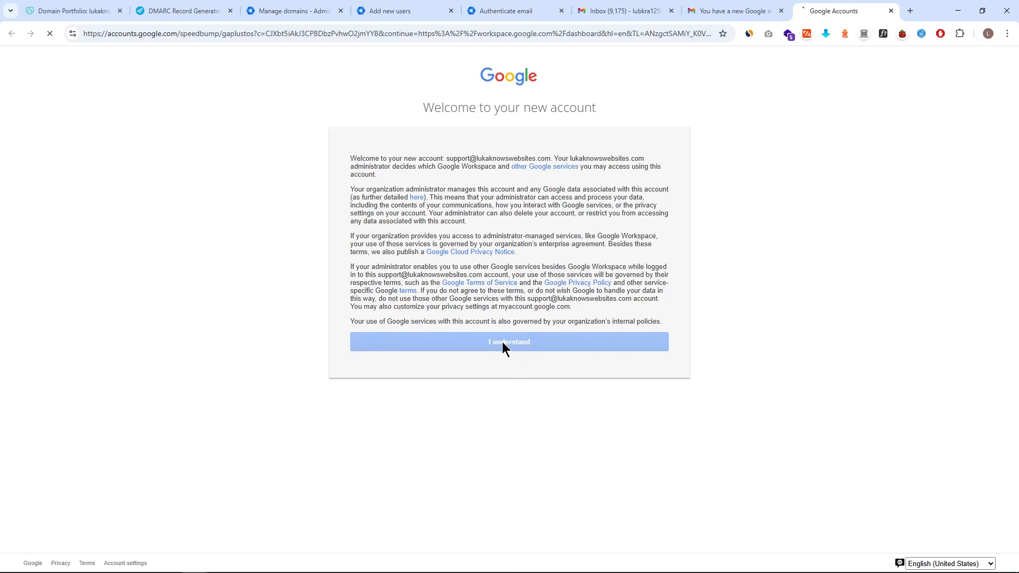
{"action": "left_click", "coordinate": [507, 277]}
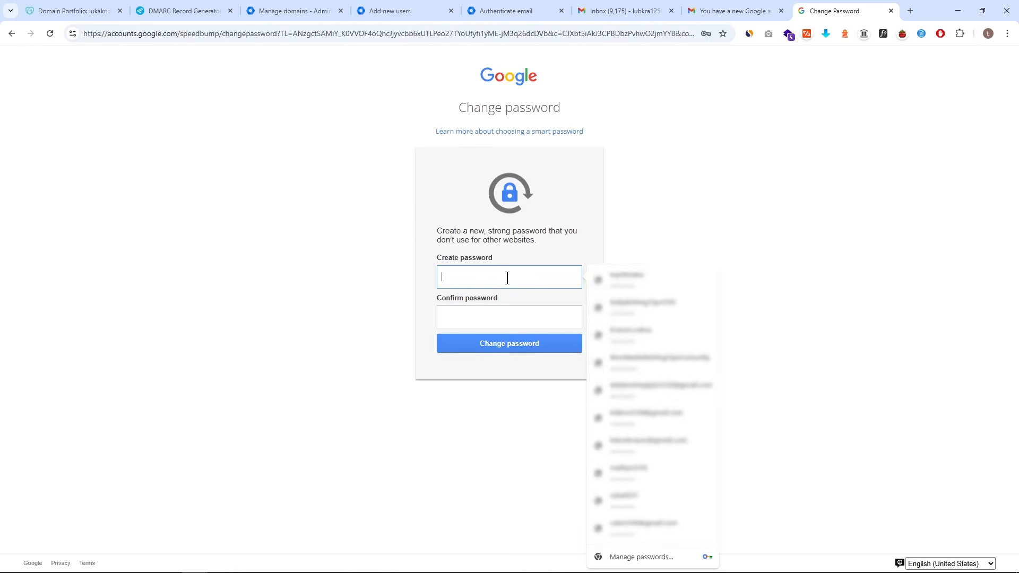
{"action": "type", "text": "••••••••••"}
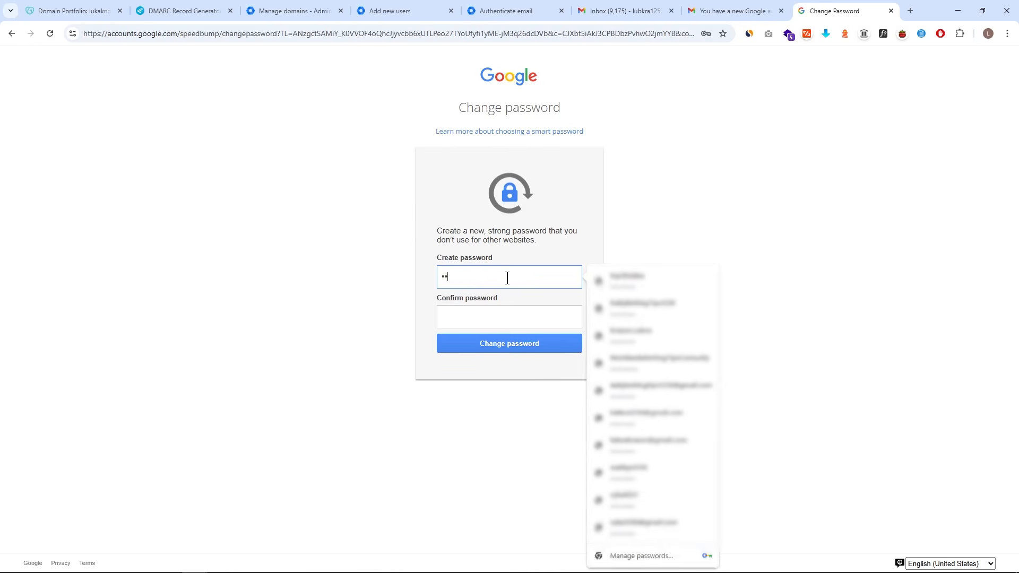
{"action": "type", "text": "•"}
{"action": "left_click", "coordinate": [472, 317]}
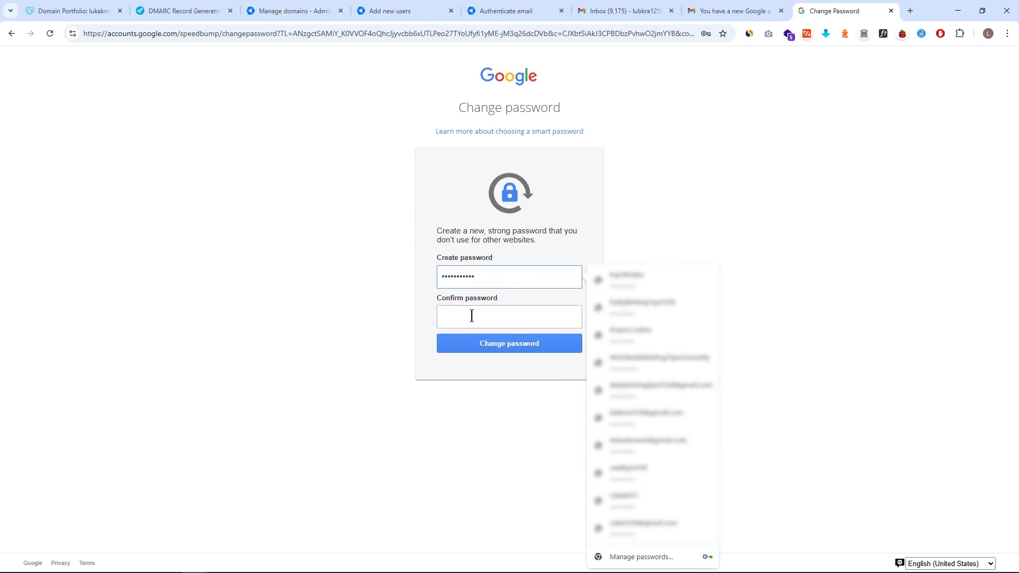
{"action": "type", "text": "•••••••••••"}
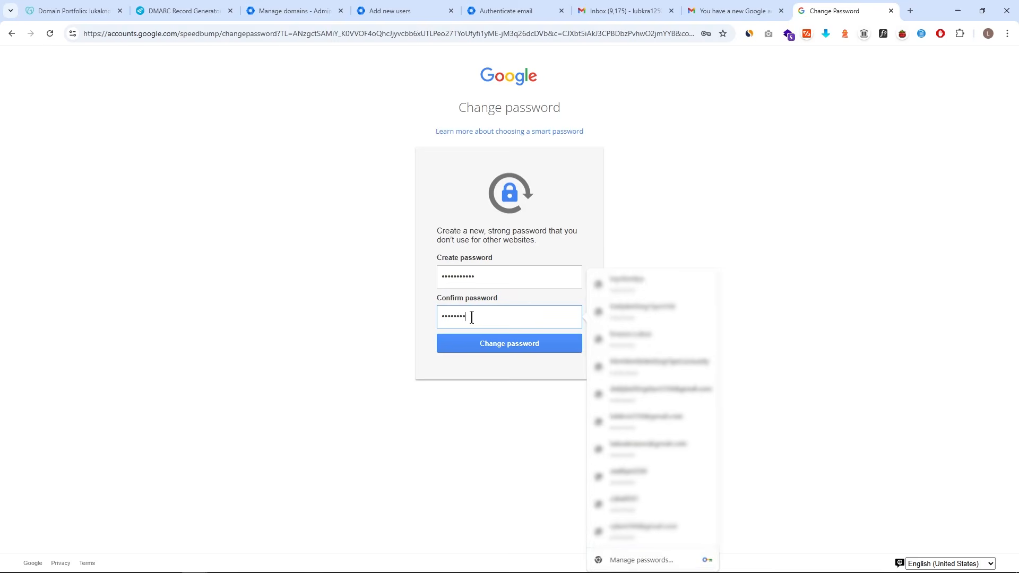
{"action": "left_click", "coordinate": [500, 351]}
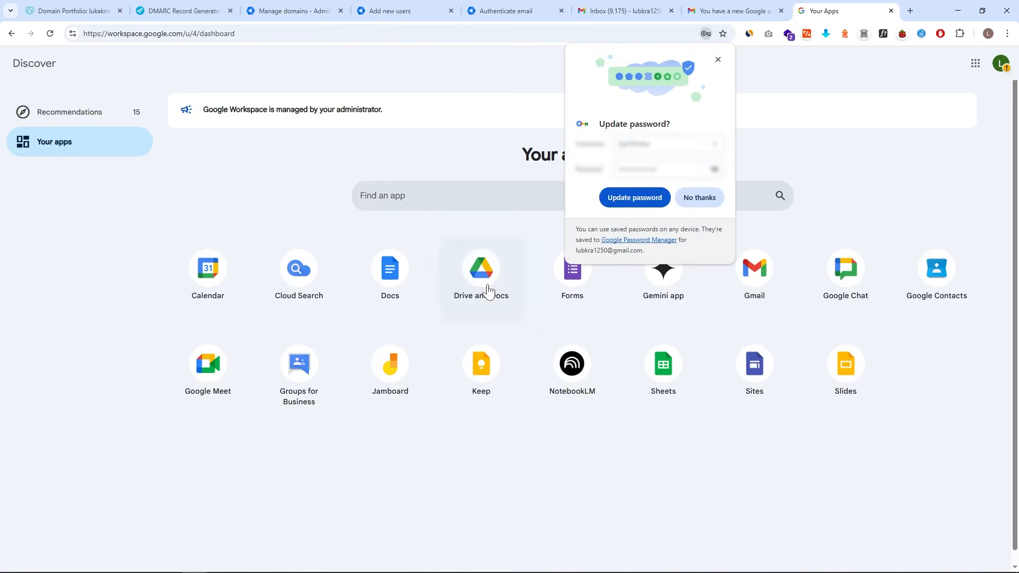
{"action": "left_click", "coordinate": [718, 60]}
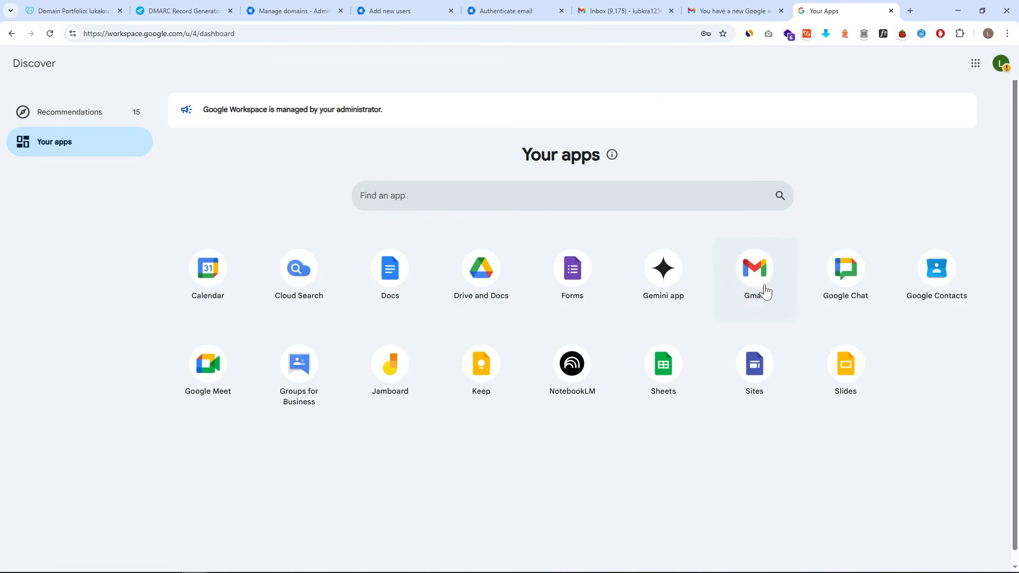
- Check the signed-in work address in the account panel, then open Gmail from Your apps
{"action": "left_click", "coordinate": [1001, 63]}
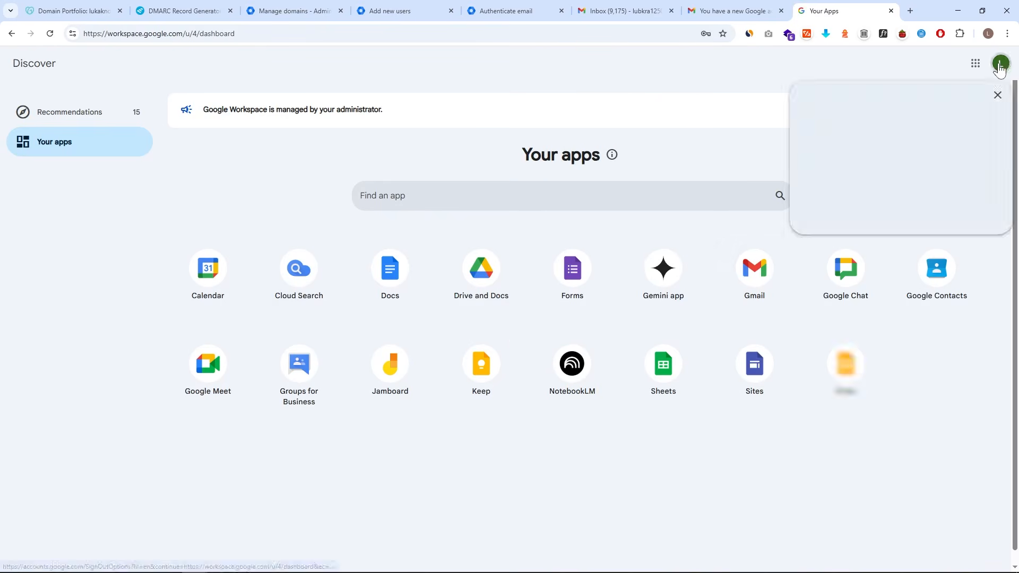
{"action": "left_click_drag", "start_coordinate": [879, 179], "coordinate": [947, 173]}
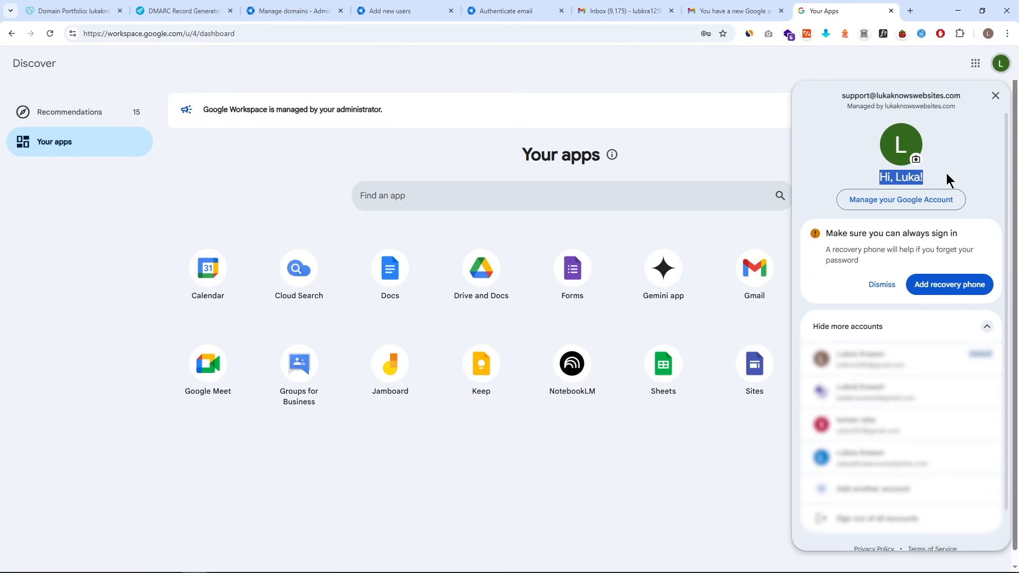
{"action": "left_click_drag", "start_coordinate": [841, 94], "coordinate": [969, 92]}
{"action": "left_click", "coordinate": [782, 77]}
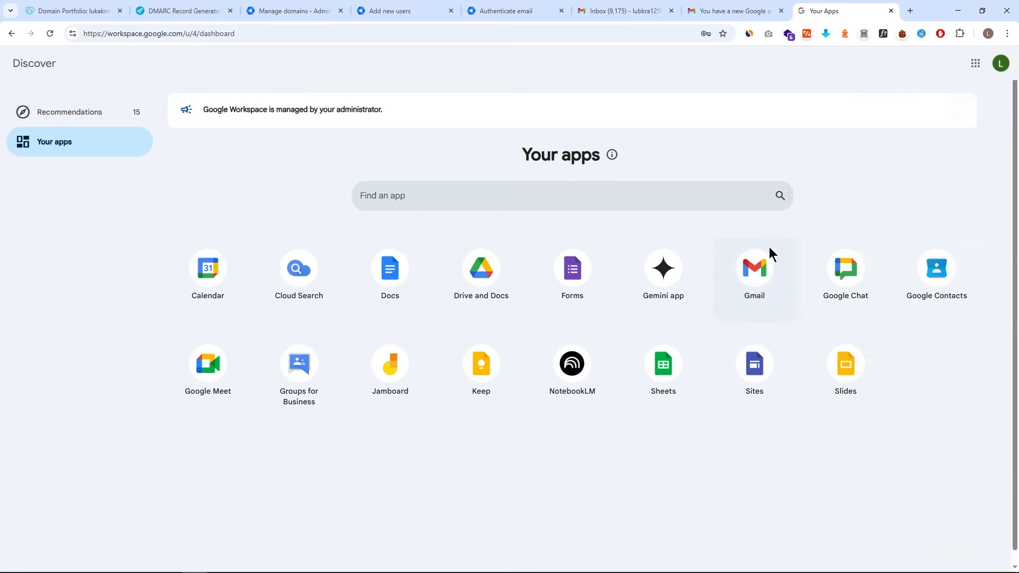
{"action": "left_click", "coordinate": [764, 263]}
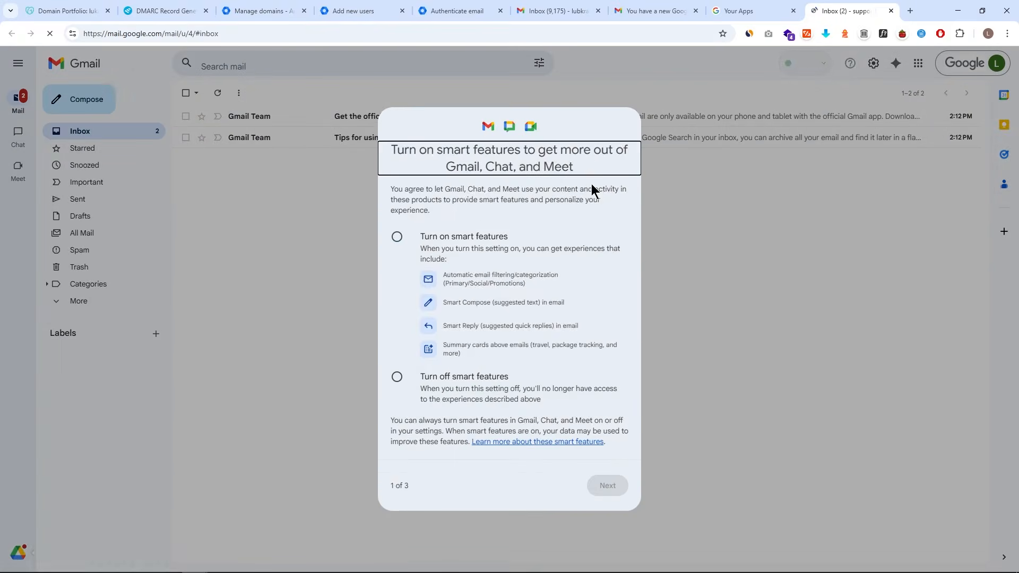
- Finish the smart-features setup, reload Gmail, and draft 'Test Email From Newly Created Work Email' with body 'Test'
{"action": "left_click", "coordinate": [397, 236]}
{"action": "left_click", "coordinate": [607, 460]}
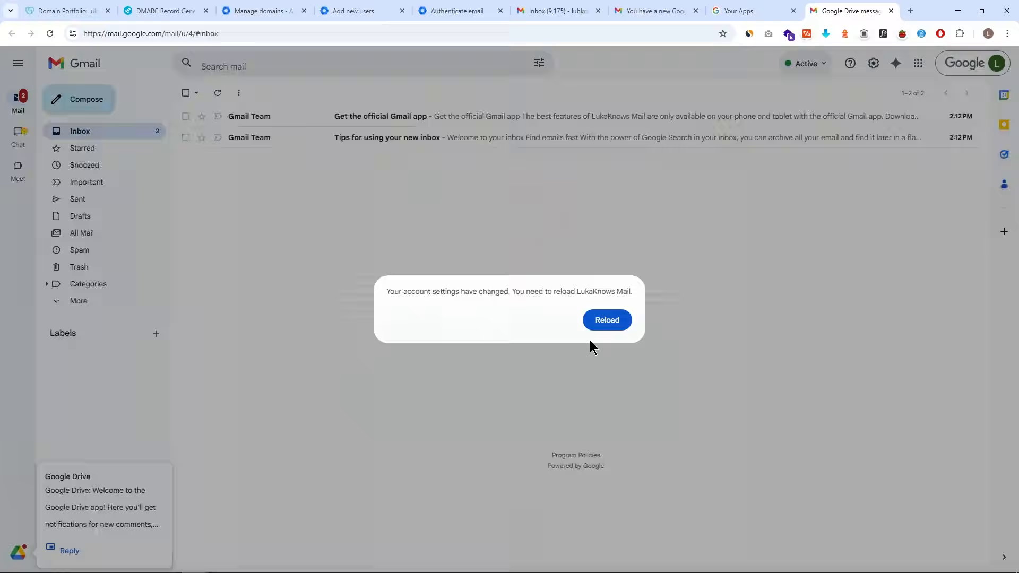
{"action": "left_click", "coordinate": [608, 320]}
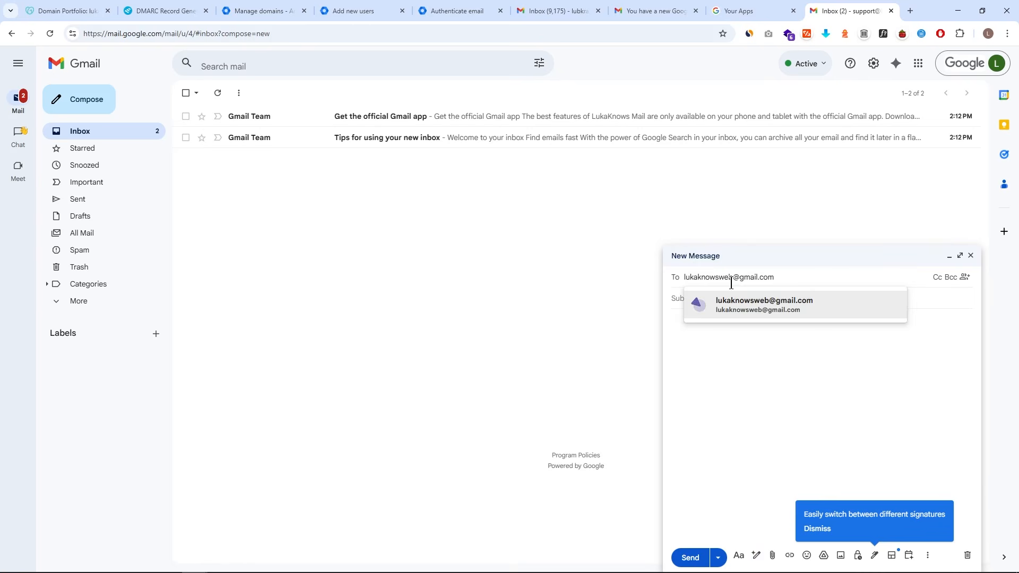
{"action": "left_click", "coordinate": [747, 307]}
{"action": "type", "text": "Test Email From N"}
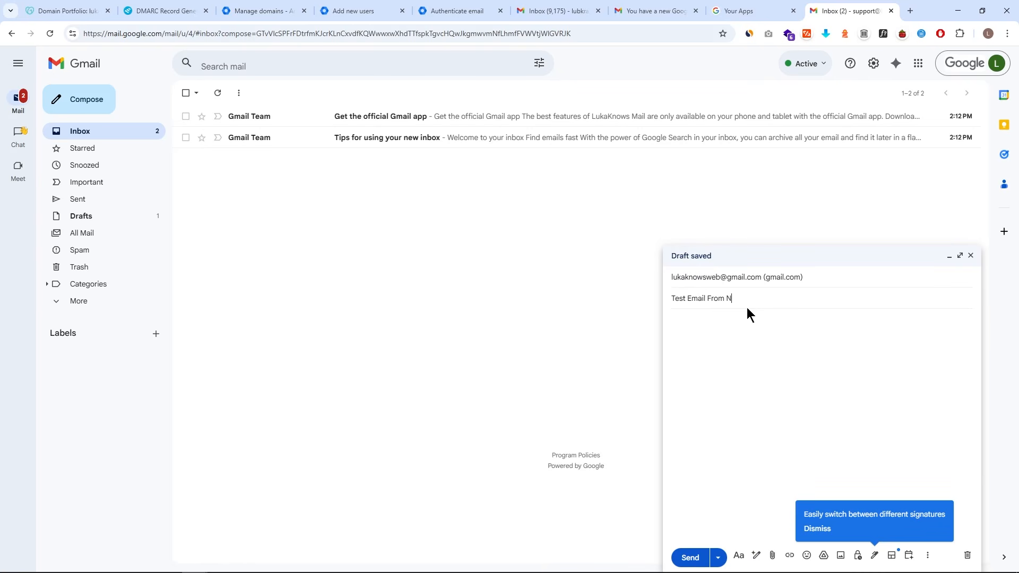
{"action": "type", "text": "ewly Created Work Email"}
{"action": "left_click", "coordinate": [765, 360]}
{"action": "type", "text": "Test"}
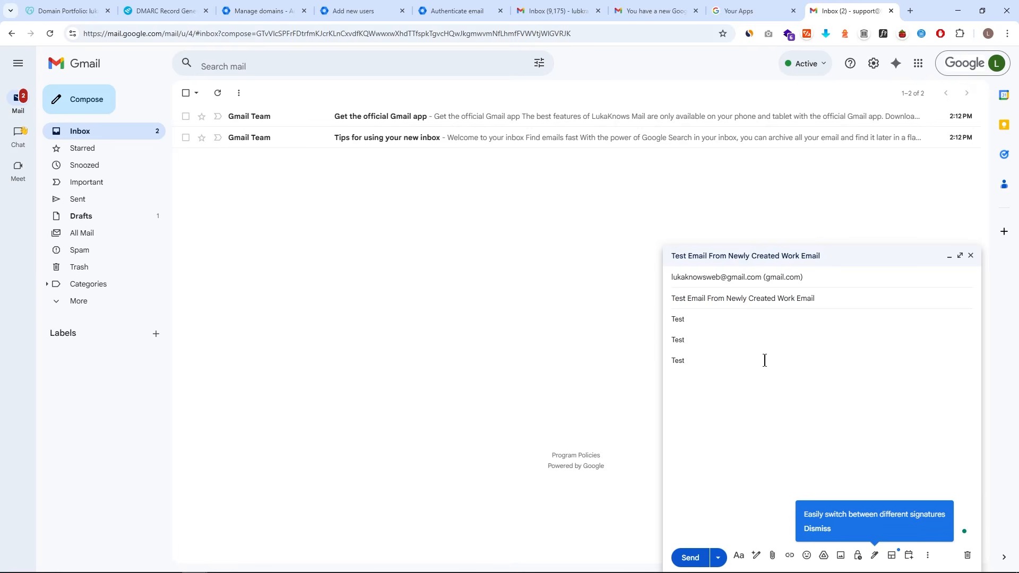
- Paste a screenshot of the domains management page into the email body
{"action": "left_click", "coordinate": [470, 11]}
{"action": "left_click", "coordinate": [361, 10]}
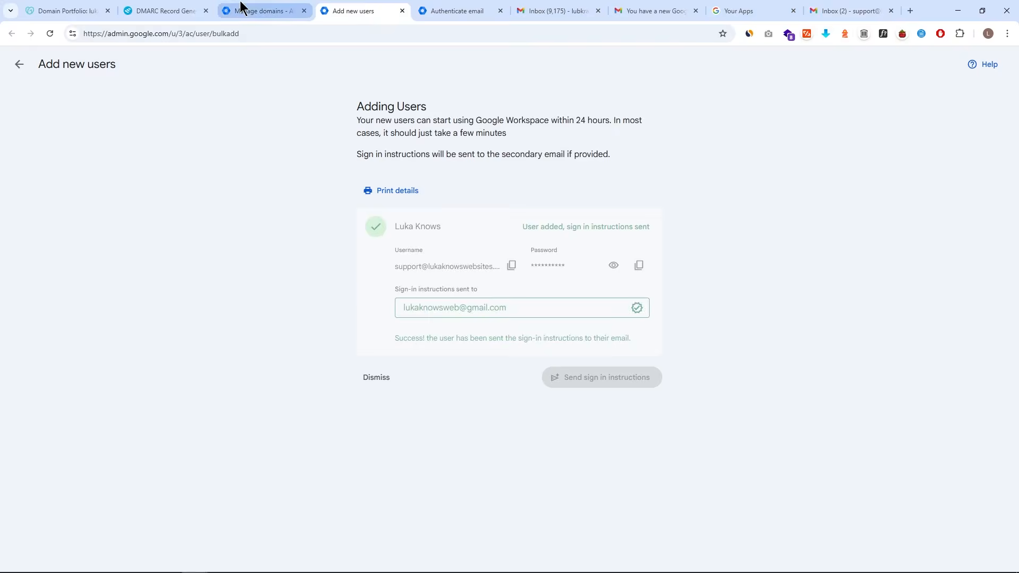
{"action": "left_click", "coordinate": [240, 7]}
{"action": "left_click_drag", "start_coordinate": [5, 49], "coordinate": [1009, 483]}
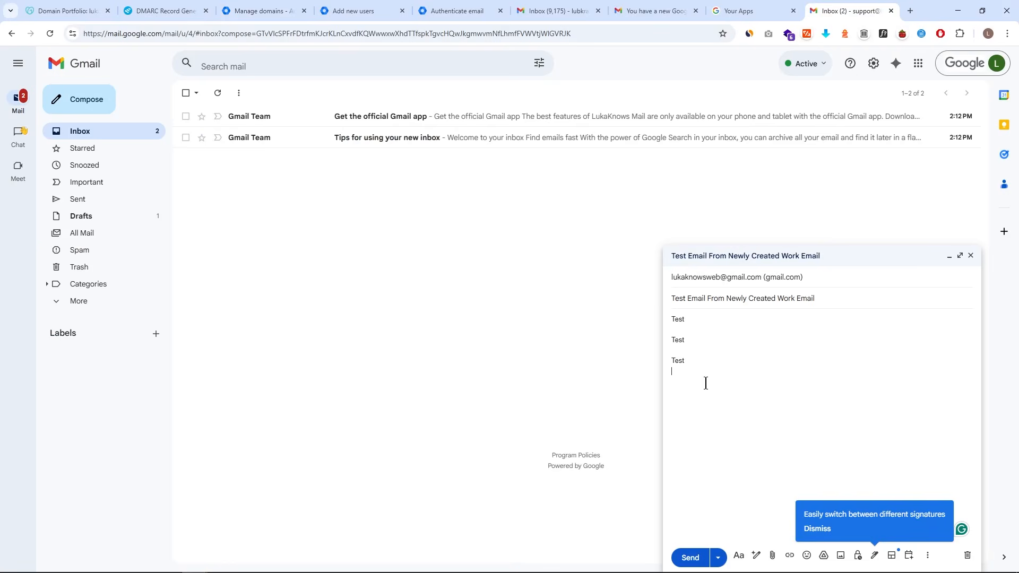
{"action": "key", "text": "ctrl+v"}
{"action": "left_click", "coordinate": [755, 338]}
- Send the test email and open it from the Sent folder
{"action": "left_click", "coordinate": [692, 558]}
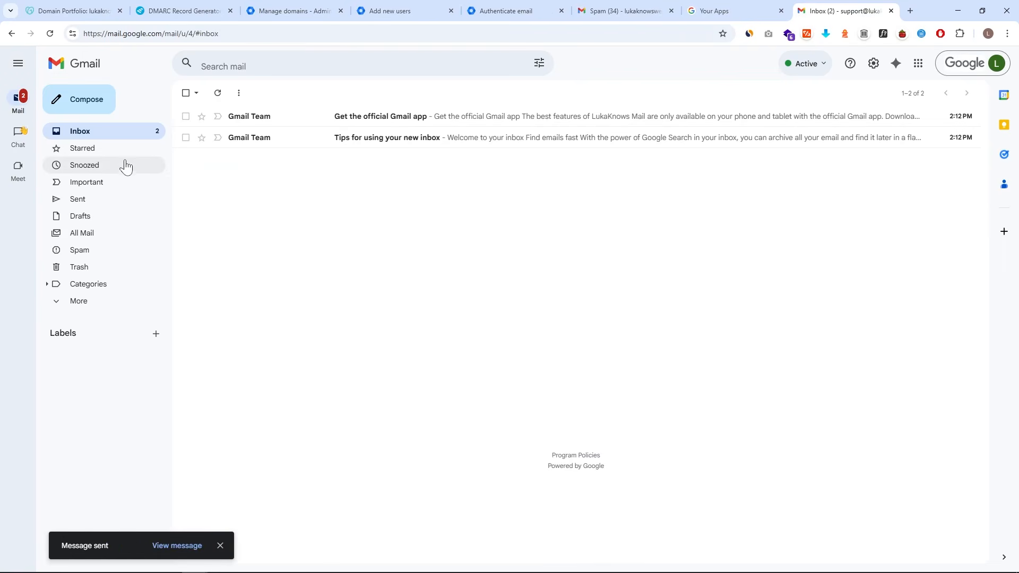
{"action": "left_click", "coordinate": [126, 201]}
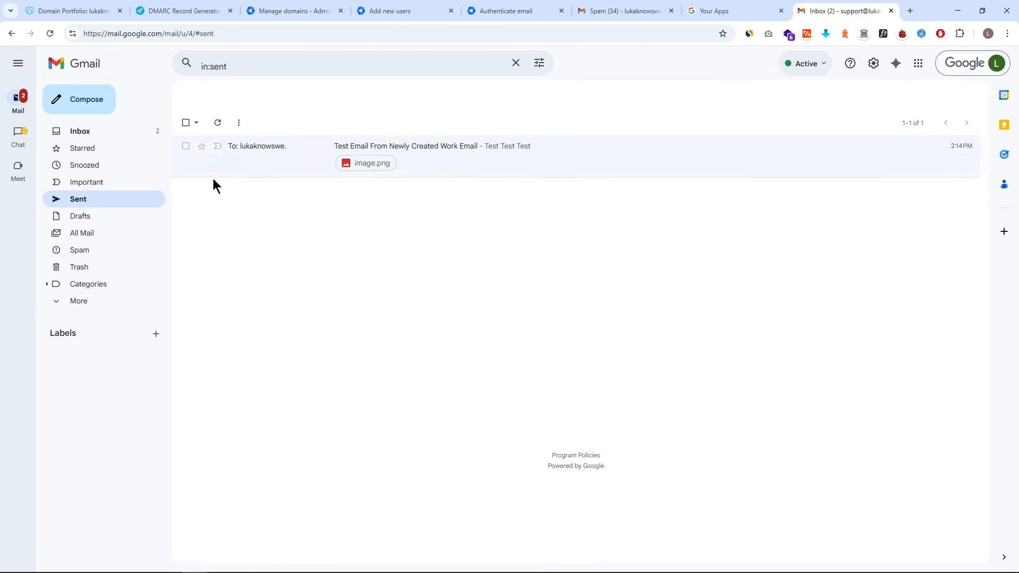
{"action": "left_click", "coordinate": [301, 151]}
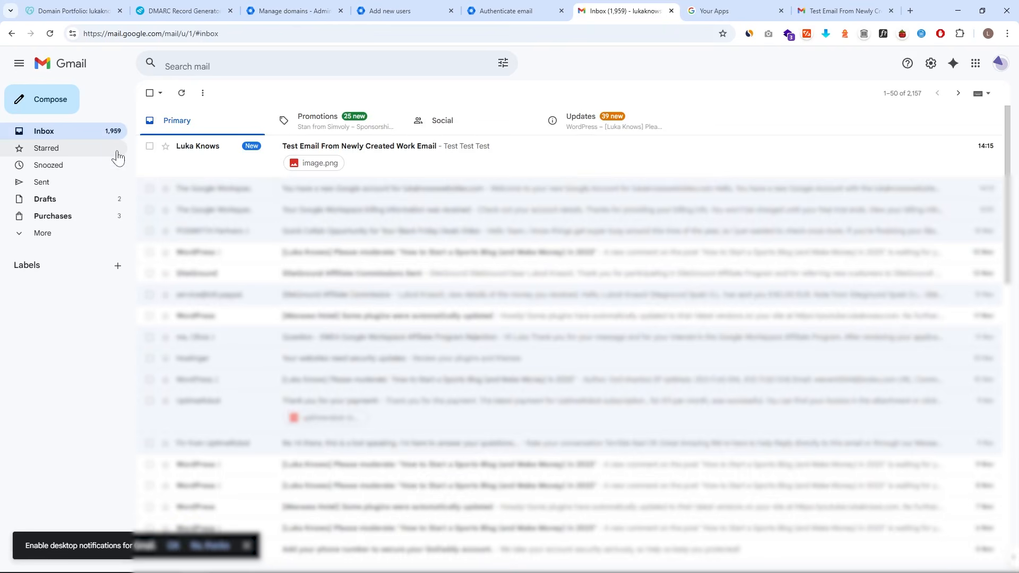
- Open the received test email and view its attached screenshot full size
{"action": "left_click", "coordinate": [440, 163]}
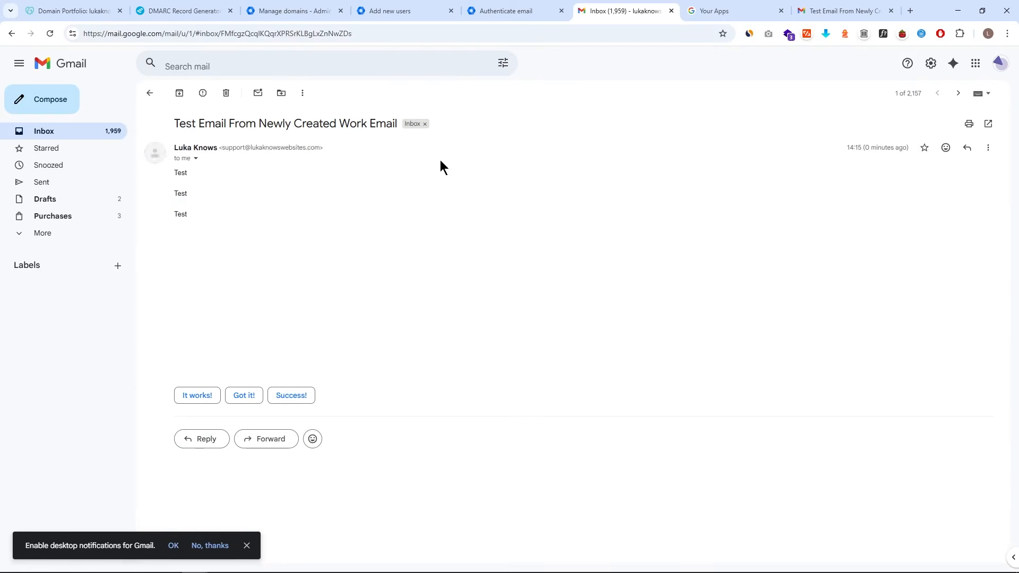
{"action": "left_click", "coordinate": [307, 253]}
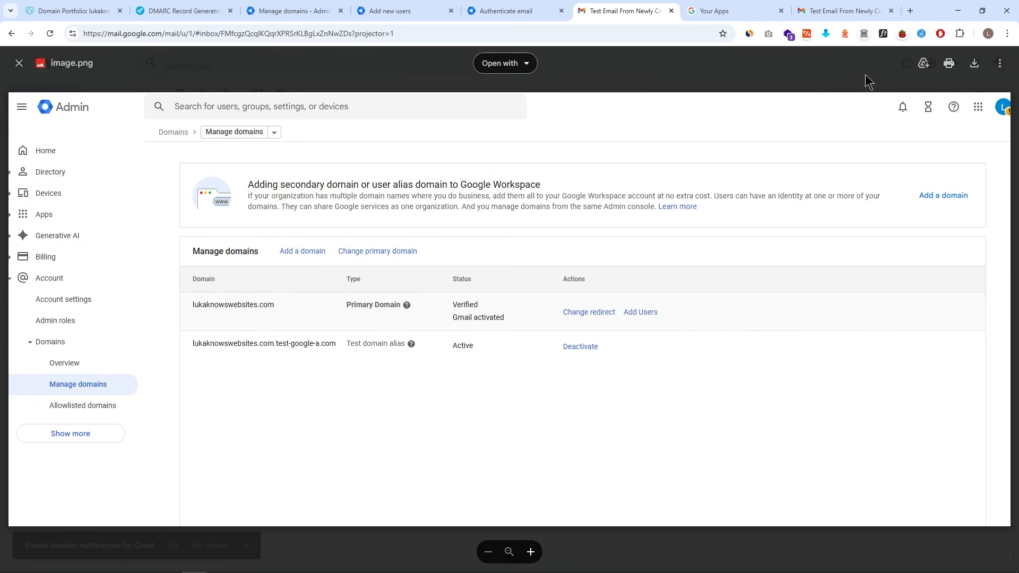
{"action": "key", "text": "Escape"}
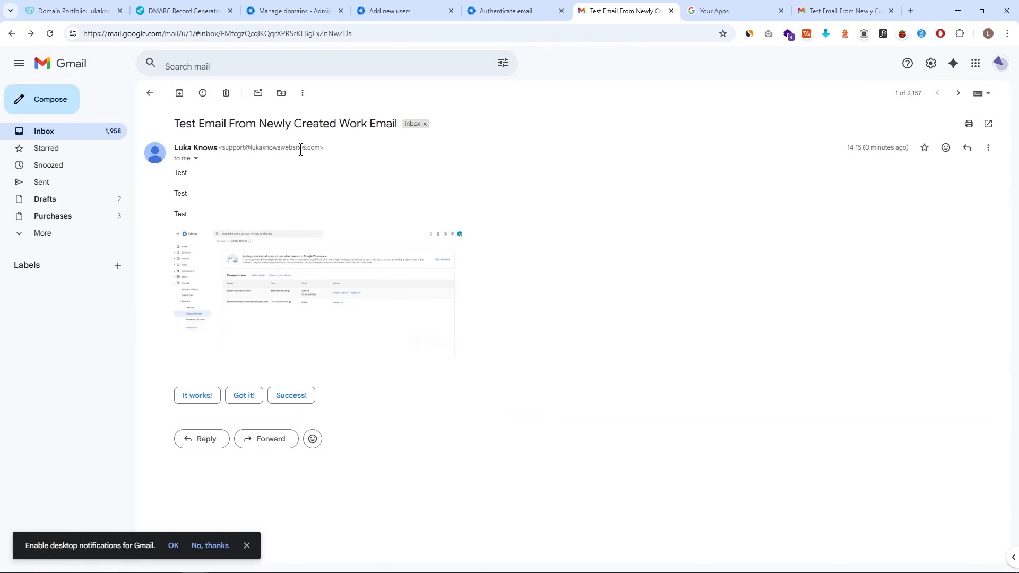
- Start an email to the work address with subject 'I'm very happy with your products and services' and a greeting
{"action": "left_click", "coordinate": [211, 148]}
{"action": "type", "text": "I'm very happy with your products and services"}
{"action": "key", "text": "Tab"}
{"action": "type", "text": "Hi Luka"}
{"action": "key", "text": "Return"}
{"action": "key", "text": "Return"}
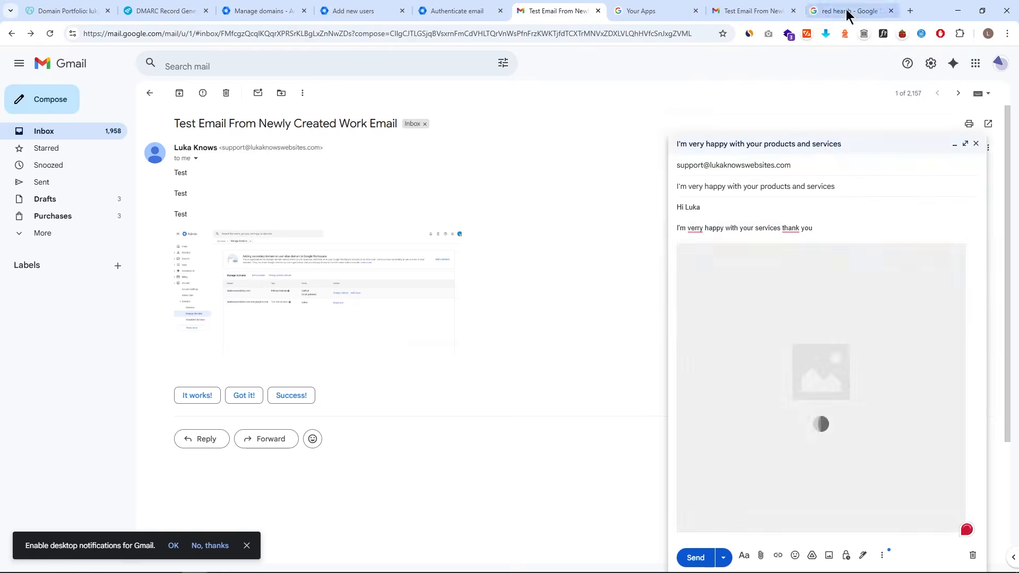
- Paste the red heart image link into the body and add ♥ to the subject
{"action": "left_click", "coordinate": [847, 11]}
{"action": "key", "text": "ctrl+c"}
{"action": "left_click", "coordinate": [559, 11]}
{"action": "key", "text": "ctrl+v"}
{"action": "left_click", "coordinate": [680, 320]}
{"action": "key", "text": "Return"}
{"action": "left_click", "coordinate": [865, 258]}
{"action": "type", "text": "♥"}
- Open Gmail in a new incognito window
{"action": "key", "text": "ctrl+shift+n"}
{"action": "type", "text": "gmail"}
{"action": "key", "text": "Return"}
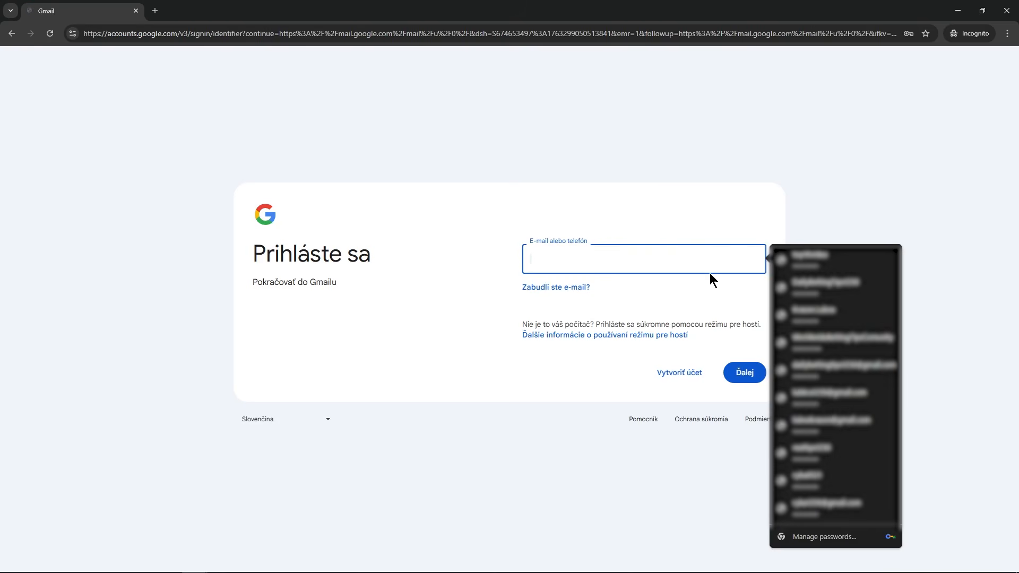
- Sign in to Gmail with the new work support address and its password
{"action": "left_click", "coordinate": [687, 201]}
{"action": "left_click", "coordinate": [639, 260]}
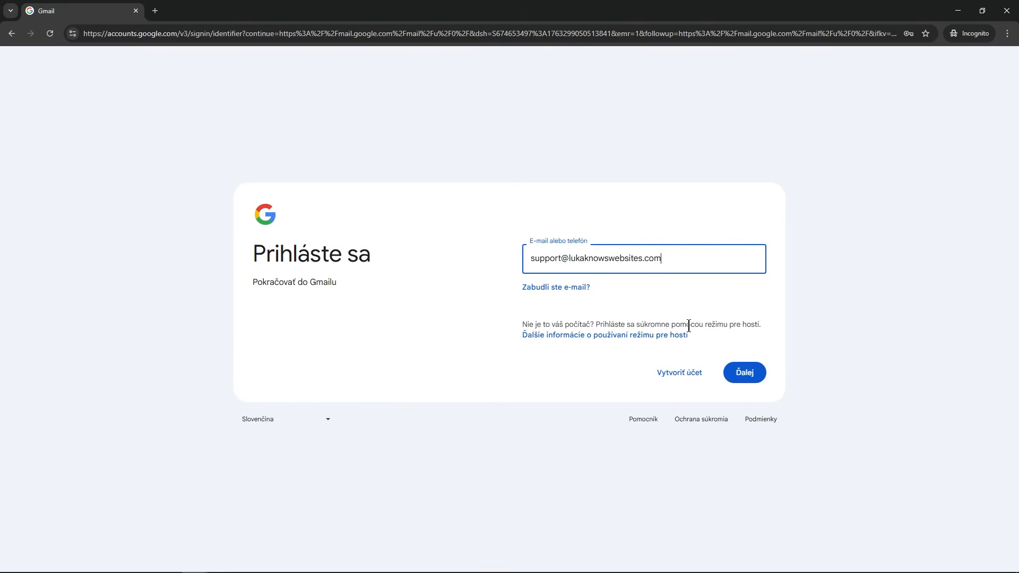
{"action": "left_click", "coordinate": [745, 373]}
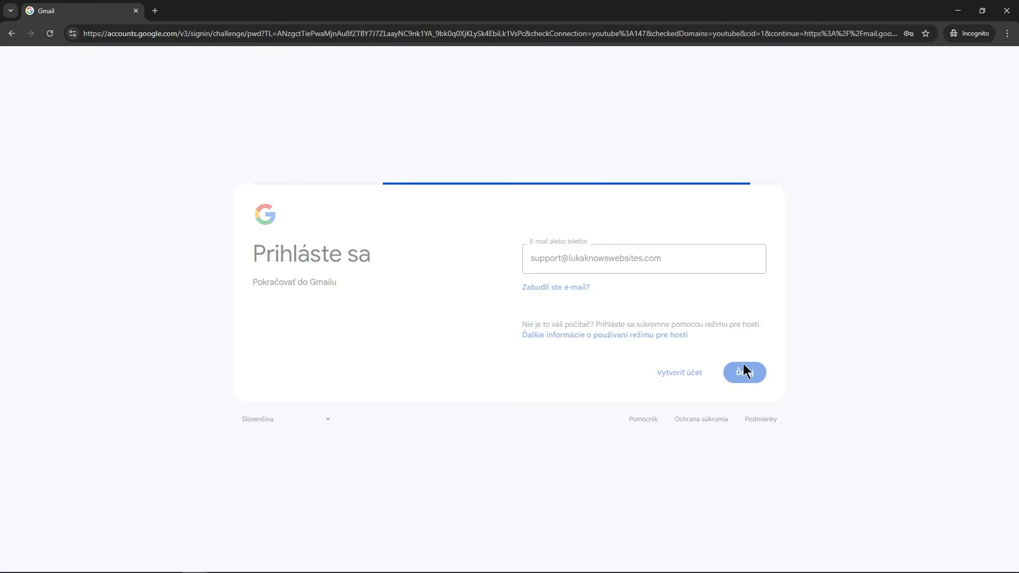
{"action": "type", "text": "••••••••••"}
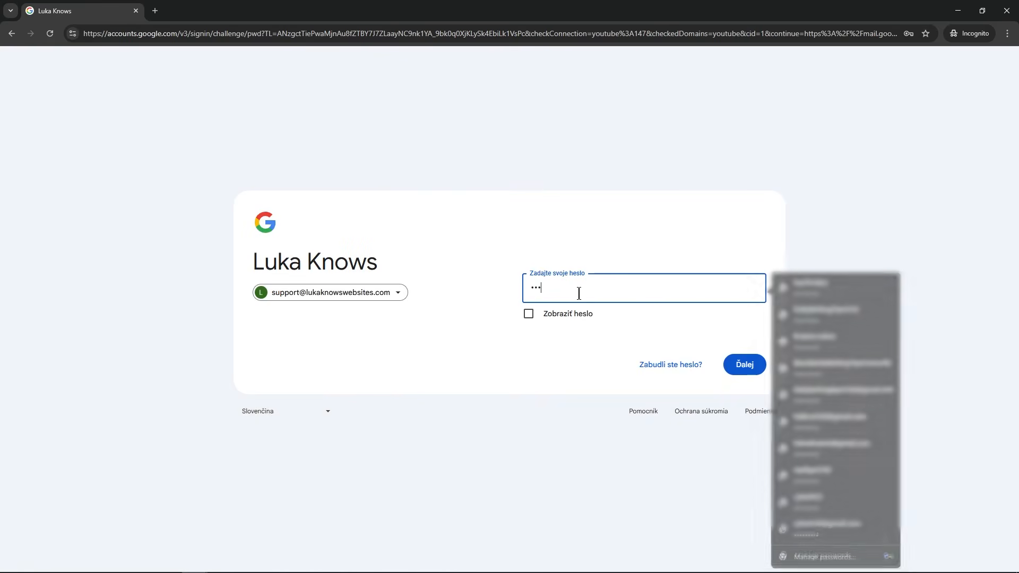
{"action": "type", "text": "•"}
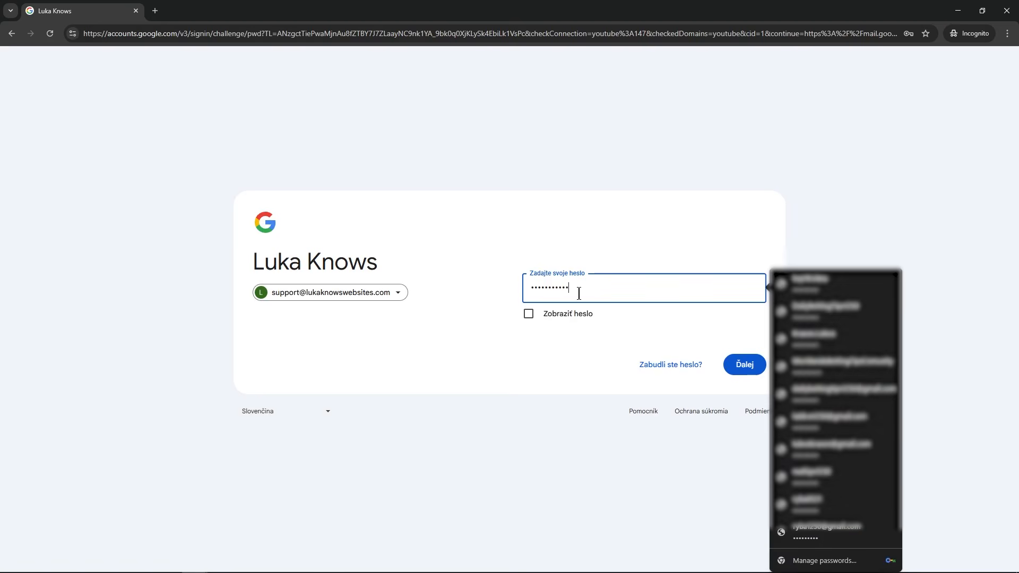
{"action": "key", "text": "Return"}
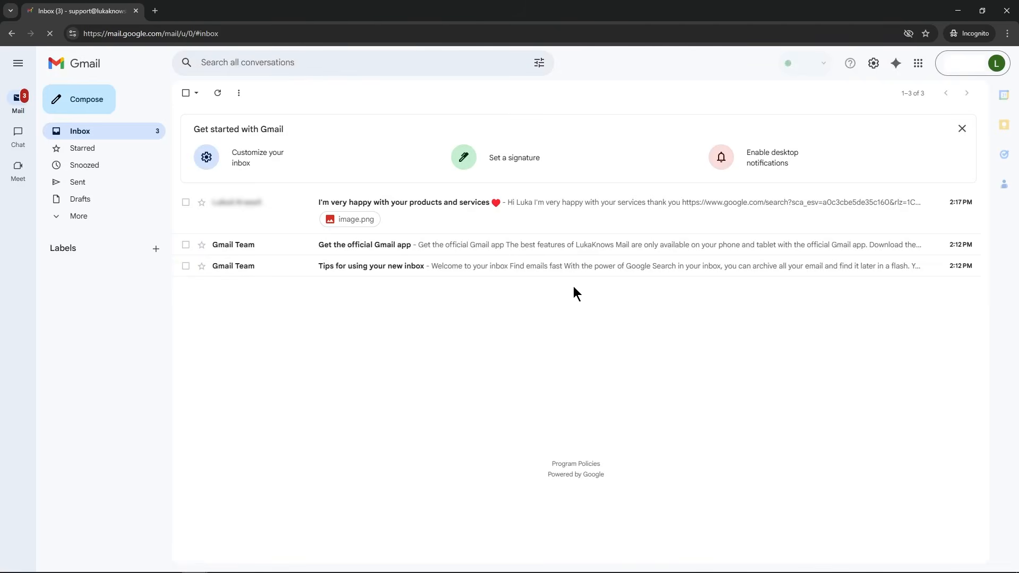
- Open the newest inbox email and show its sender and security details
{"action": "left_click", "coordinate": [449, 221]}
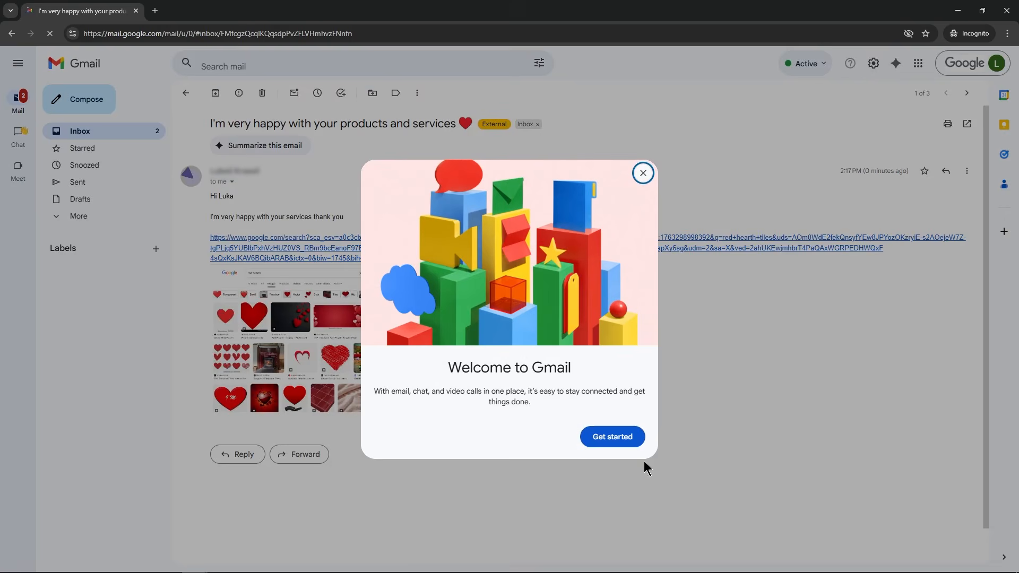
{"action": "left_click", "coordinate": [642, 179]}
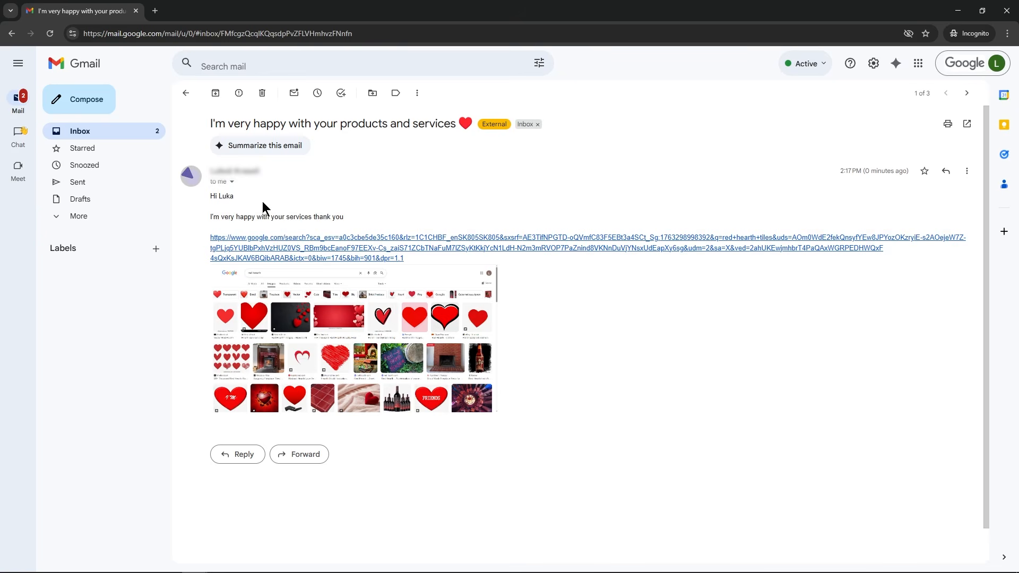
{"action": "left_click", "coordinate": [232, 183]}
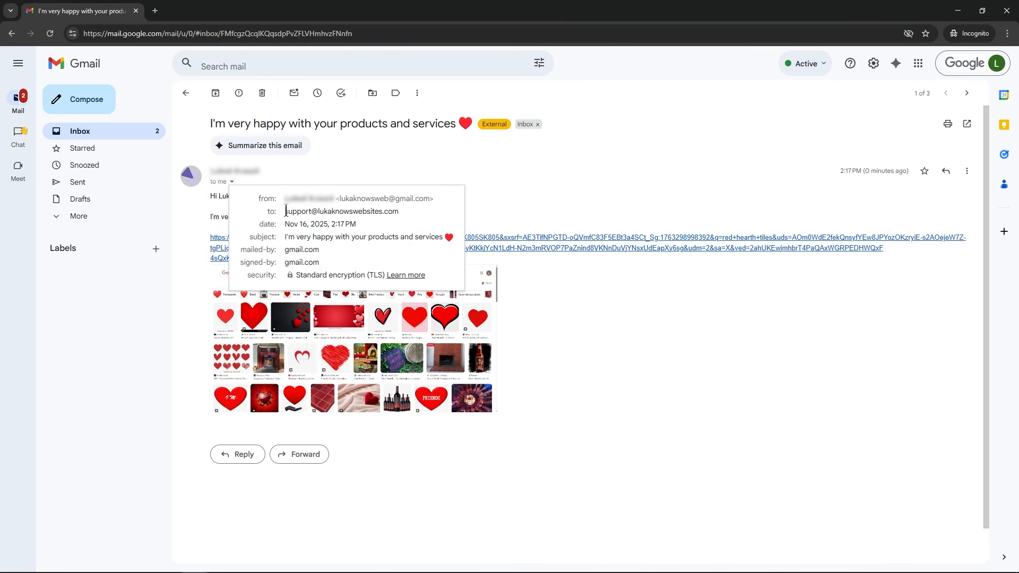
{"action": "left_click_drag", "start_coordinate": [286, 211], "coordinate": [432, 214]}
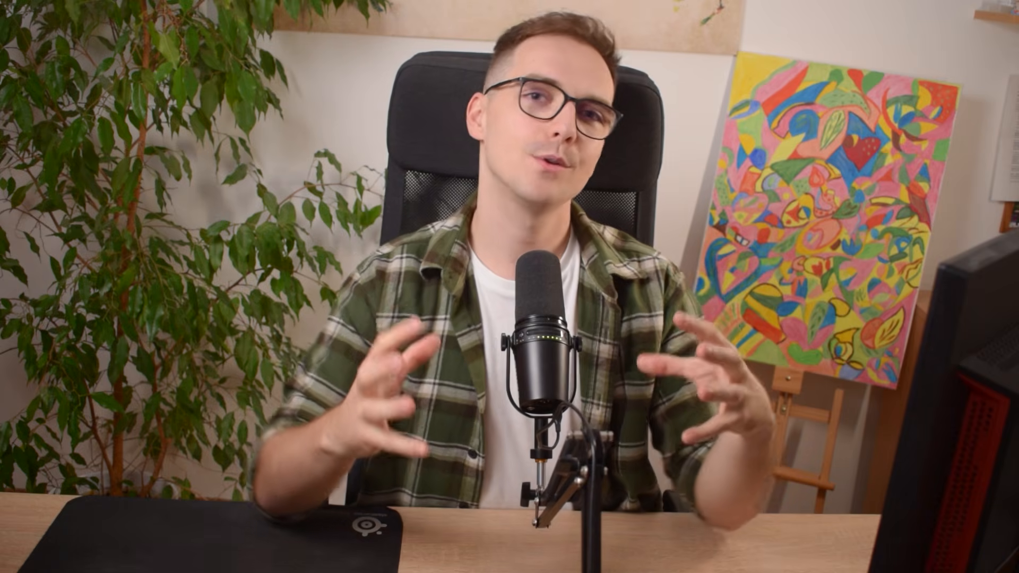